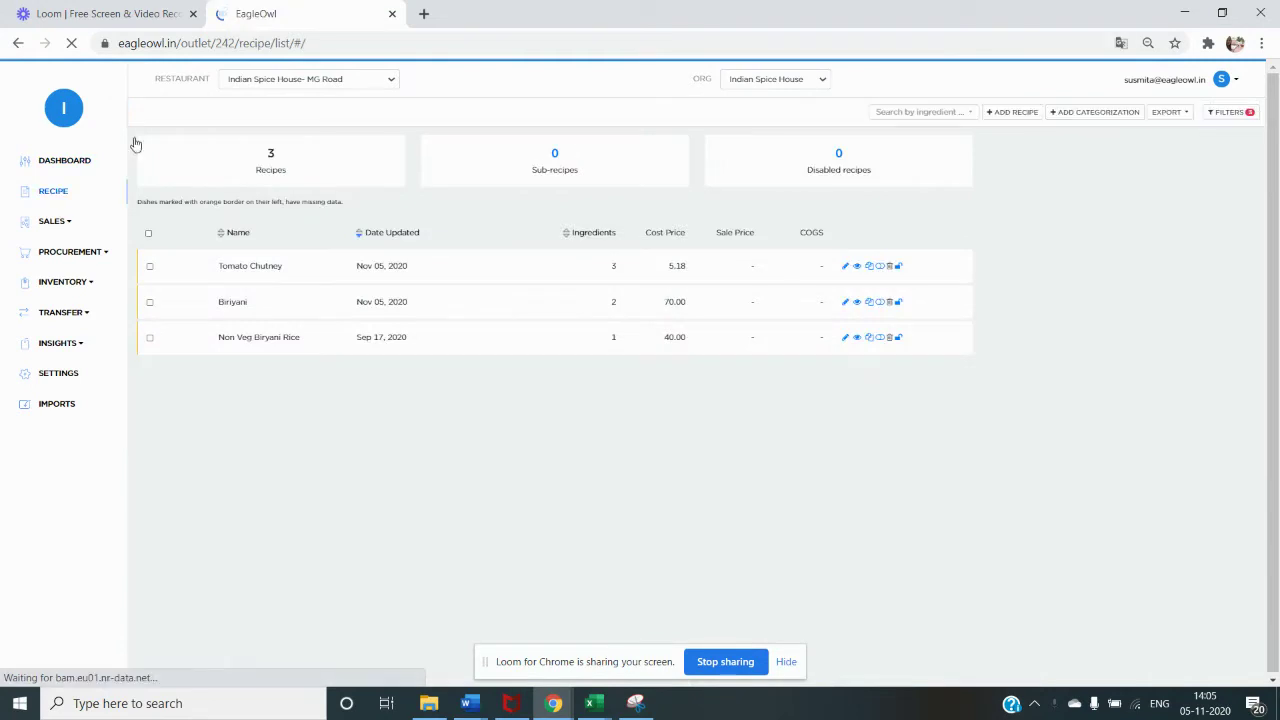
Start a new recipe and name it Tomato Sauce
click(1027, 118)
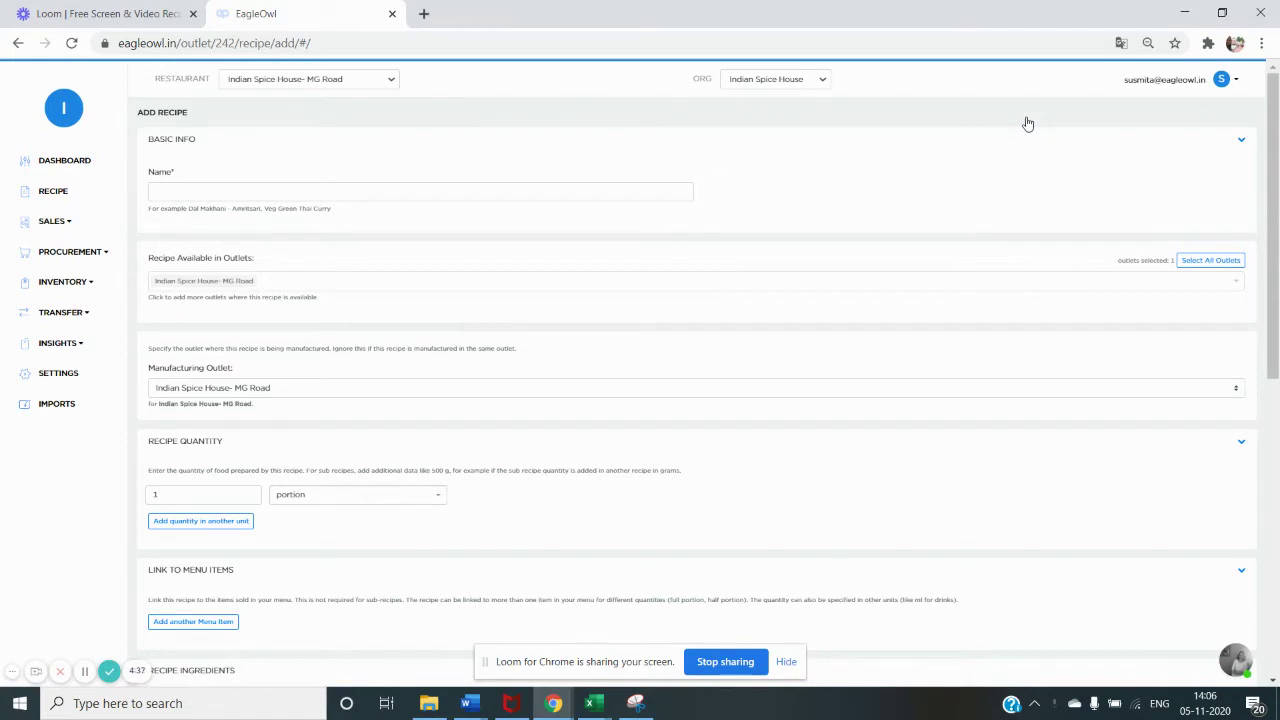
click(385, 190)
text(Toma)
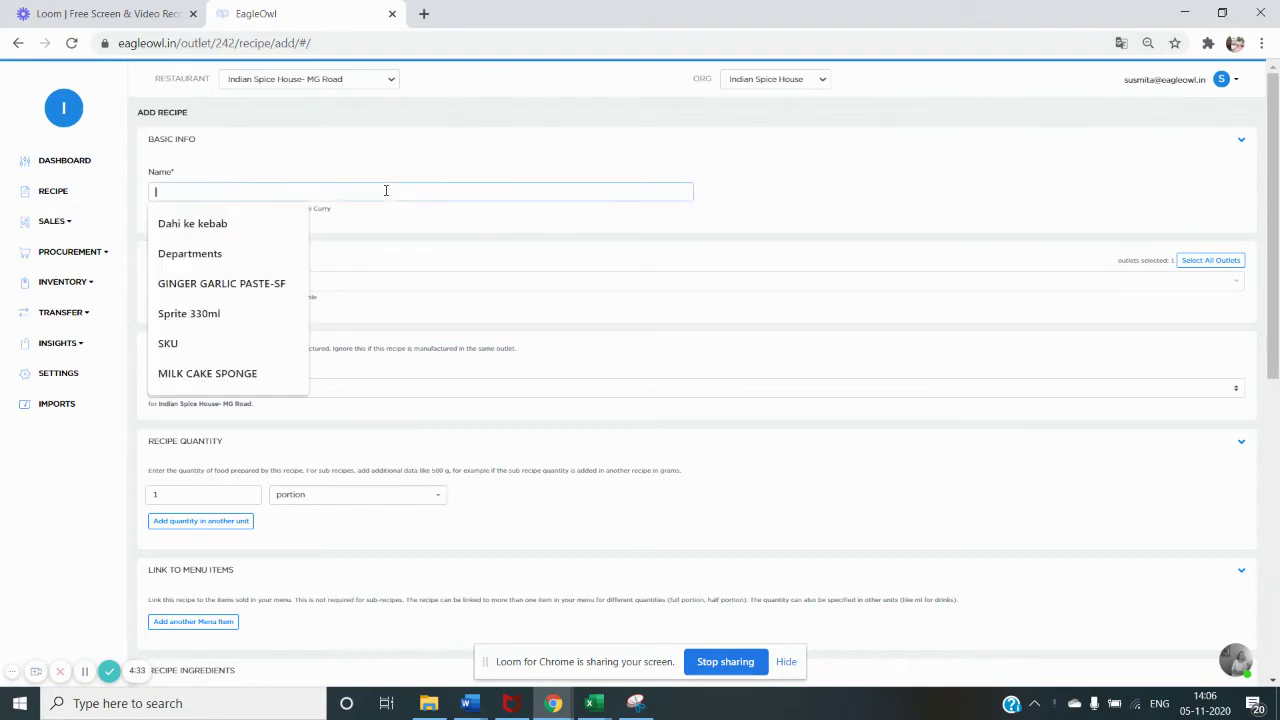
text(to)
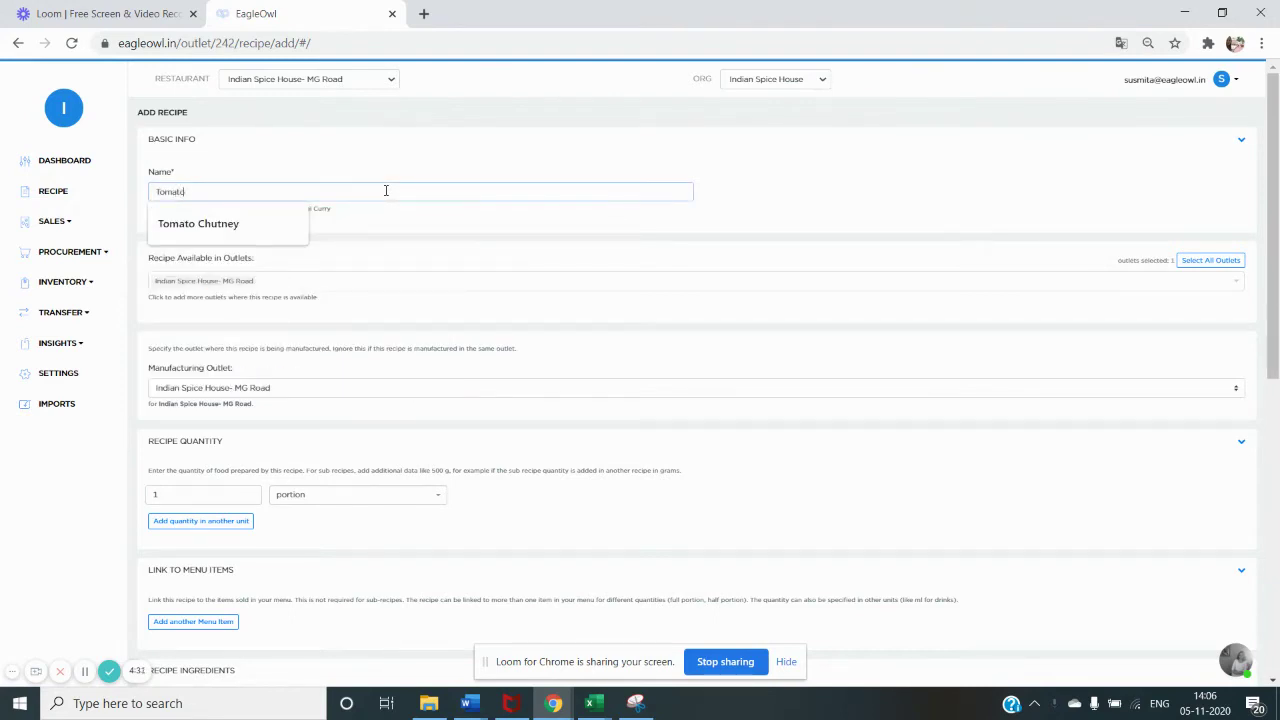
text( Sauc)
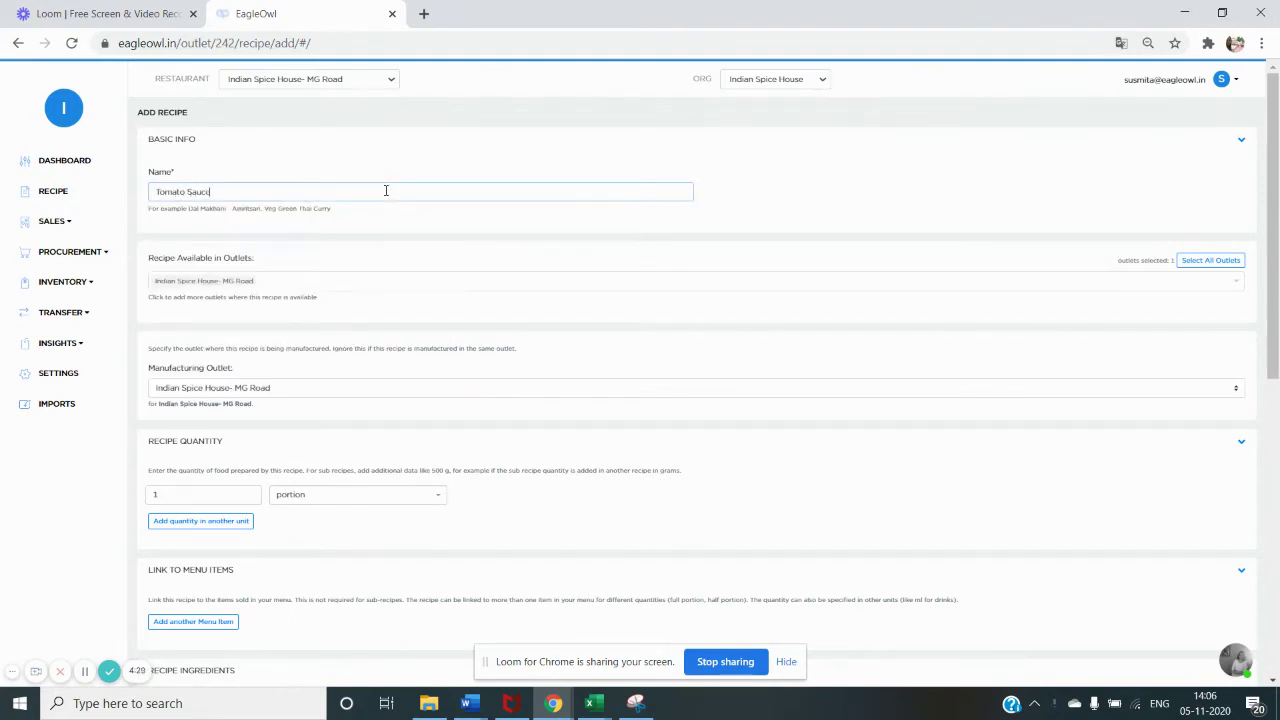
text(e)
Make the recipe also available in Indian Spice House- Race Course Road, with Indian Spice House- MG Road as manufacturing outlet
click(335, 280)
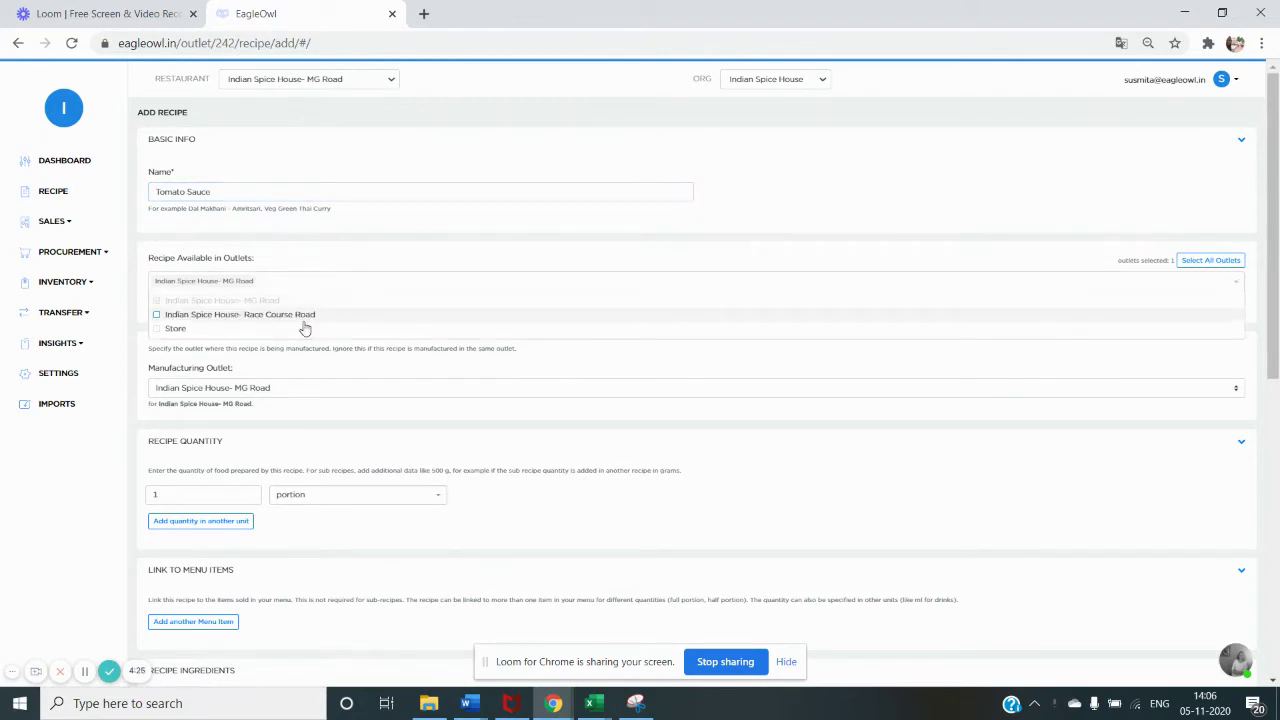
click(305, 315)
click(296, 391)
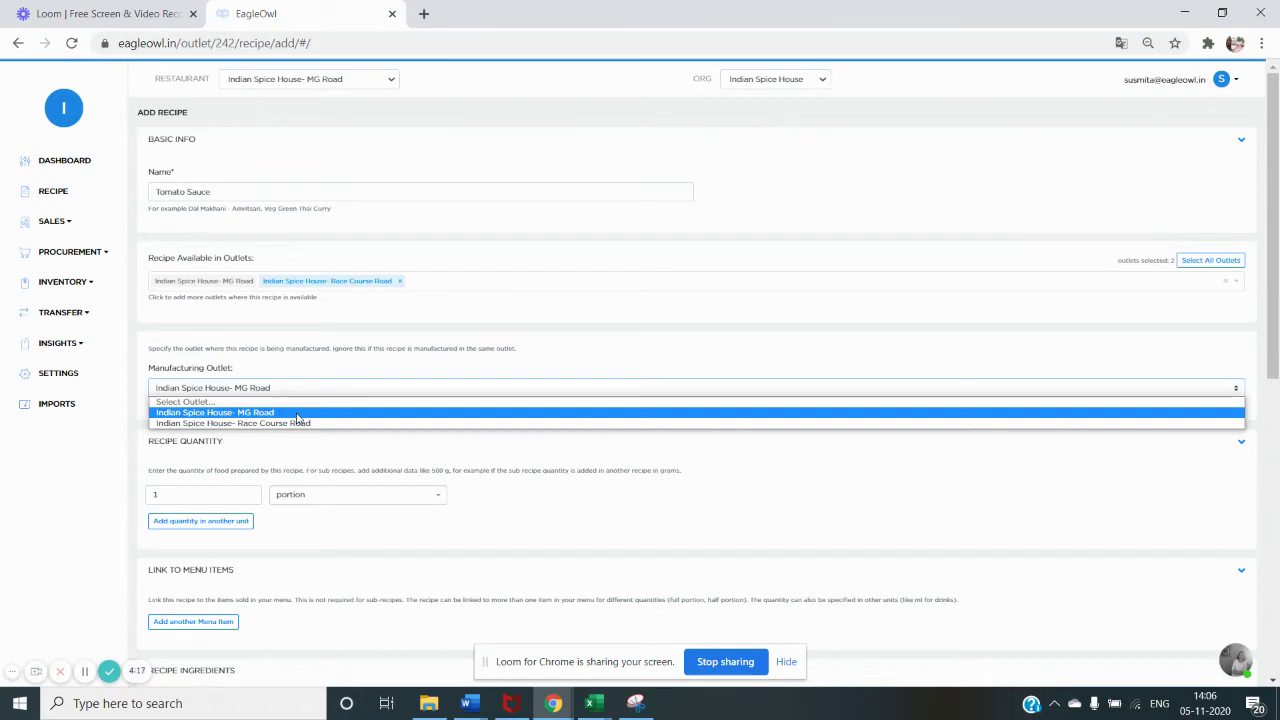
click(298, 413)
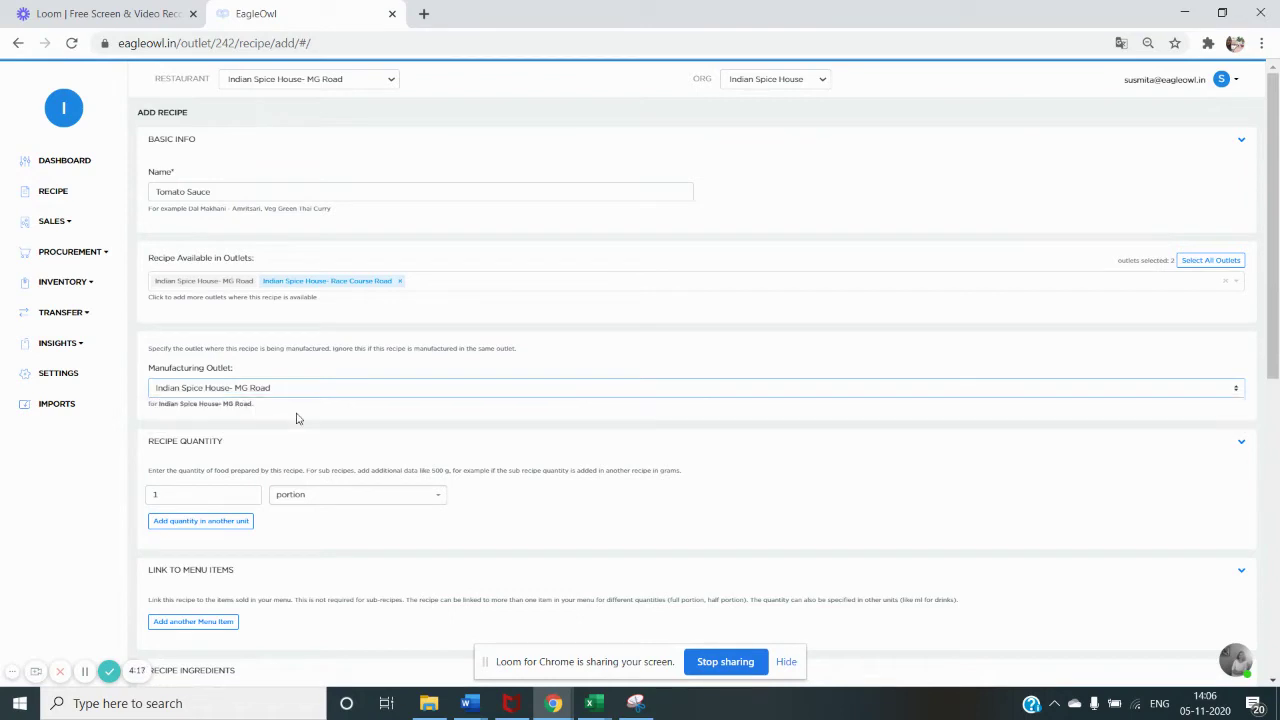
Add a second recipe quantity of 250 g alongside the portion quantity
click(212, 498)
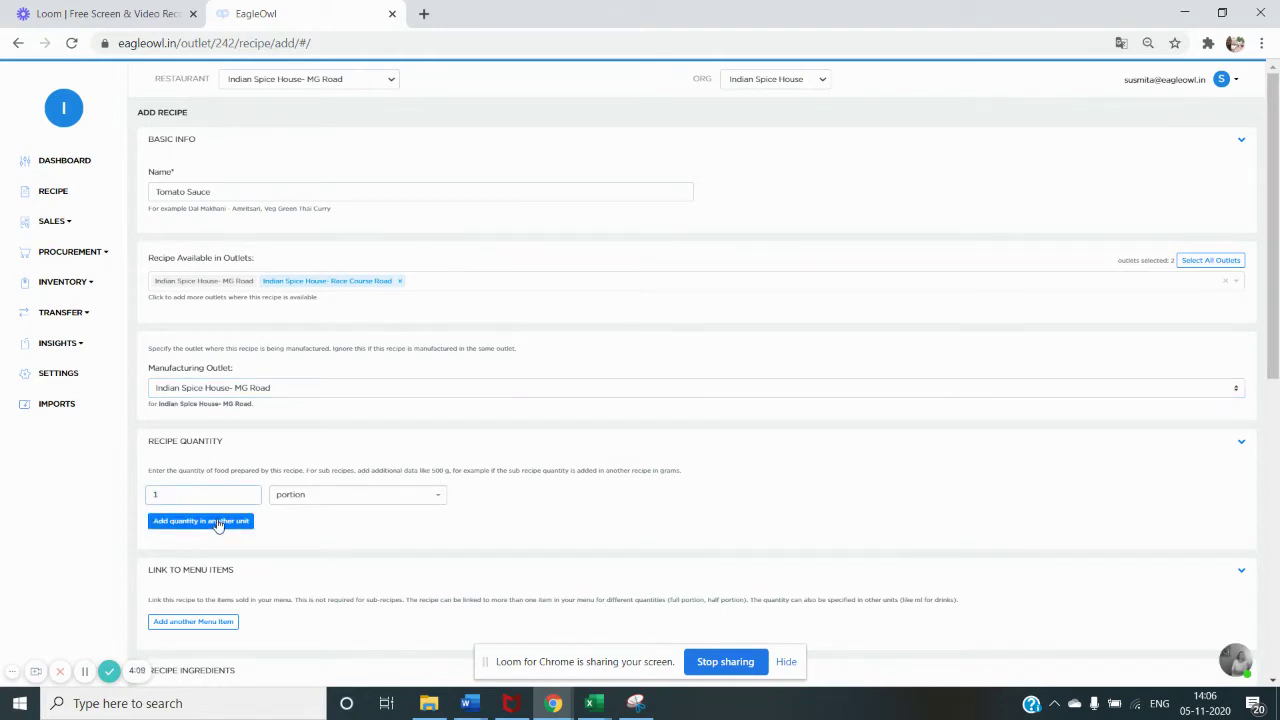
click(218, 524)
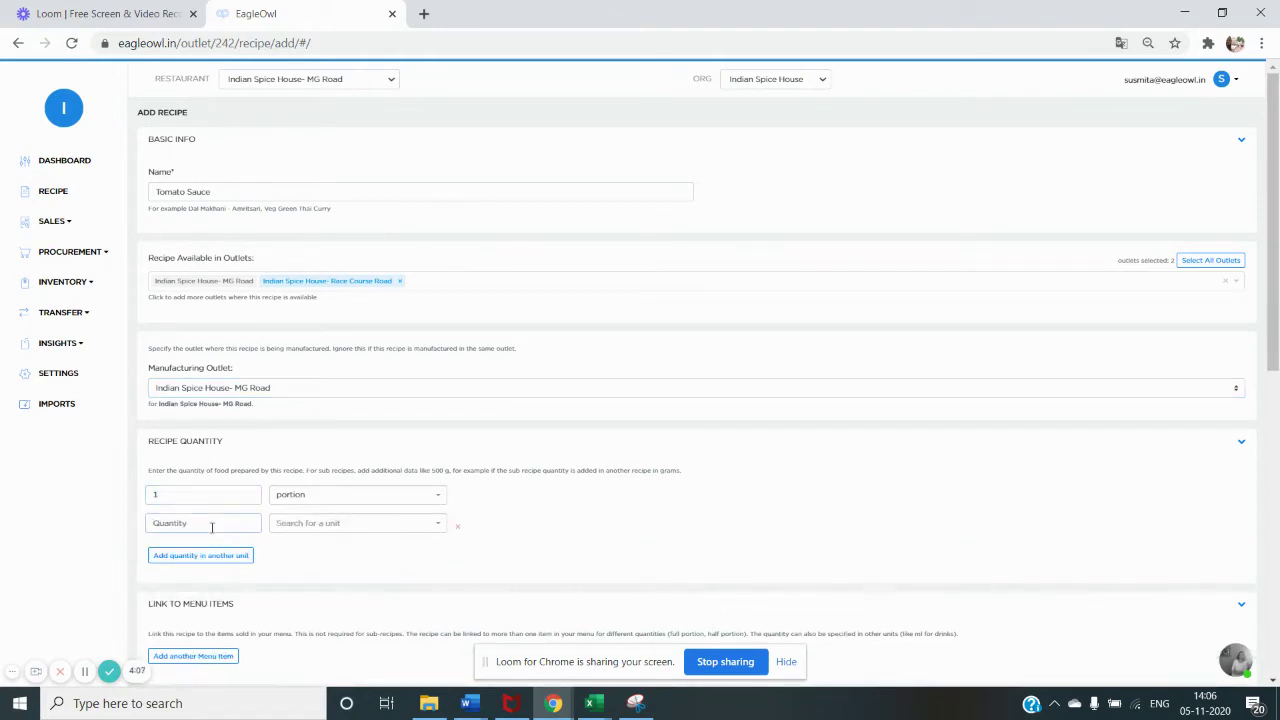
text(250)
click(329, 532)
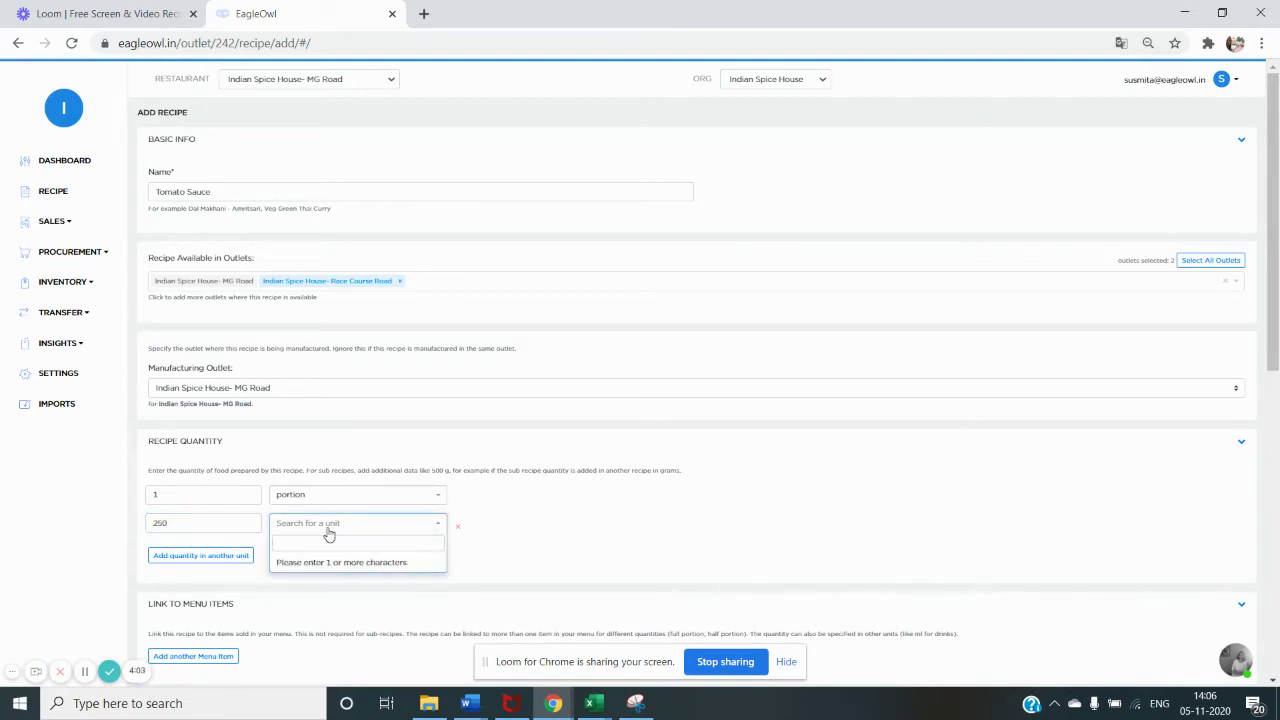
text(g)
click(305, 567)
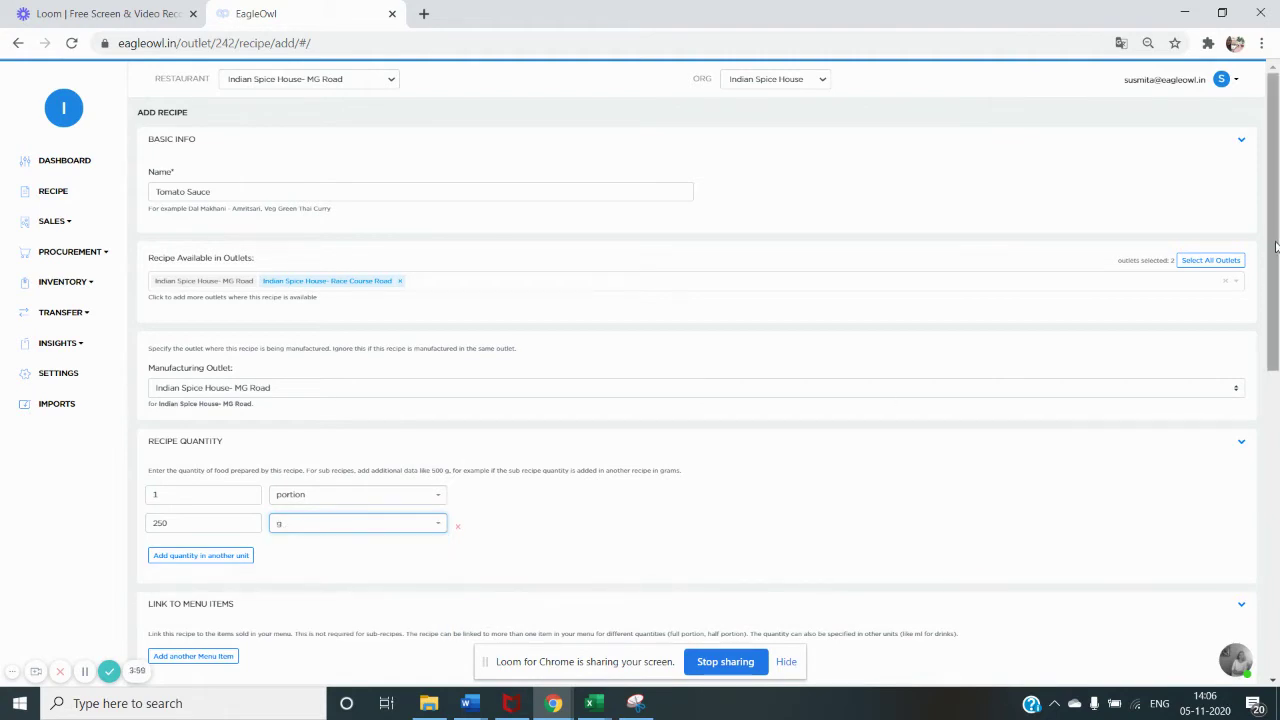
Enter Tomato as the first ingredient of the main section with a quantity of 100 g
drag(1276, 248, 1276, 432)
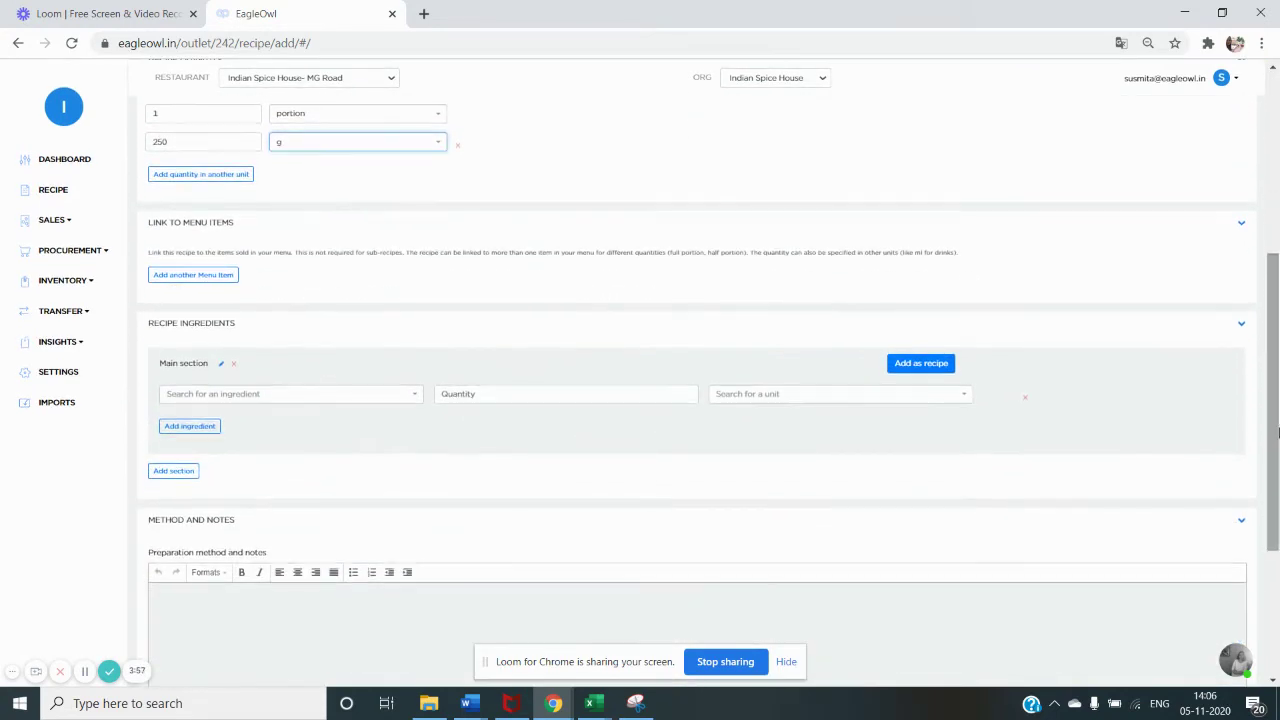
click(304, 404)
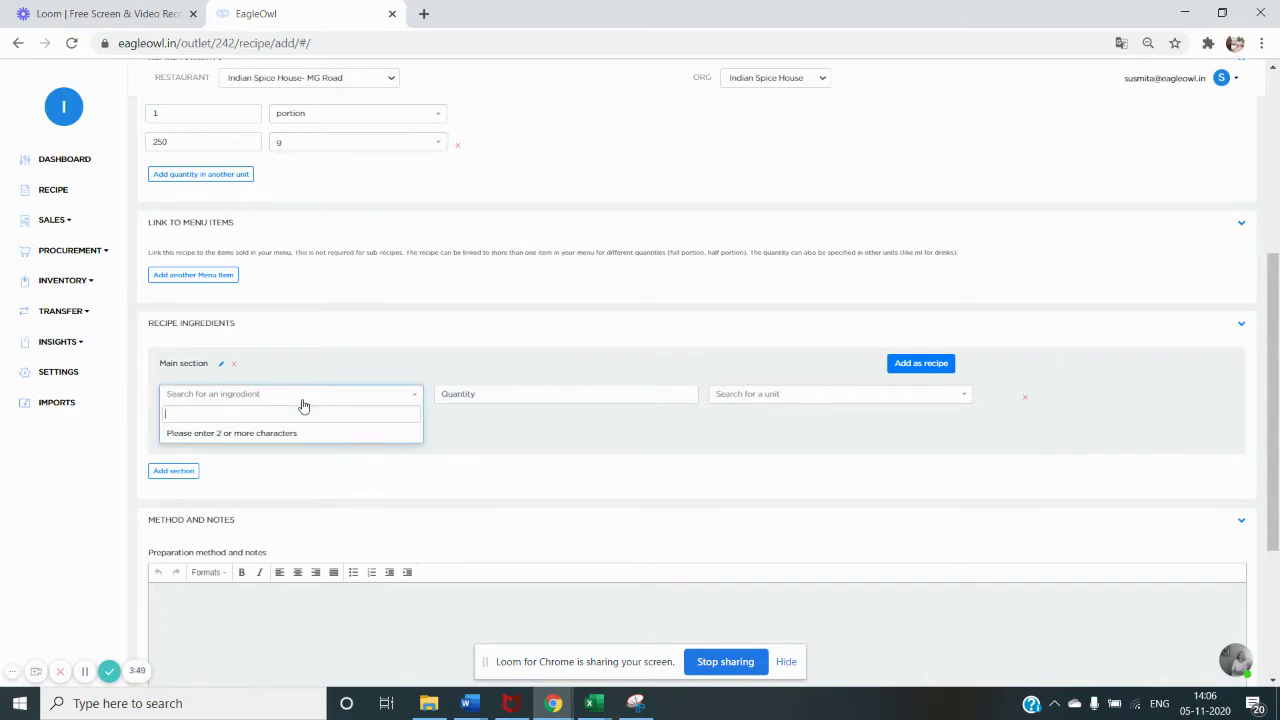
text(tomat)
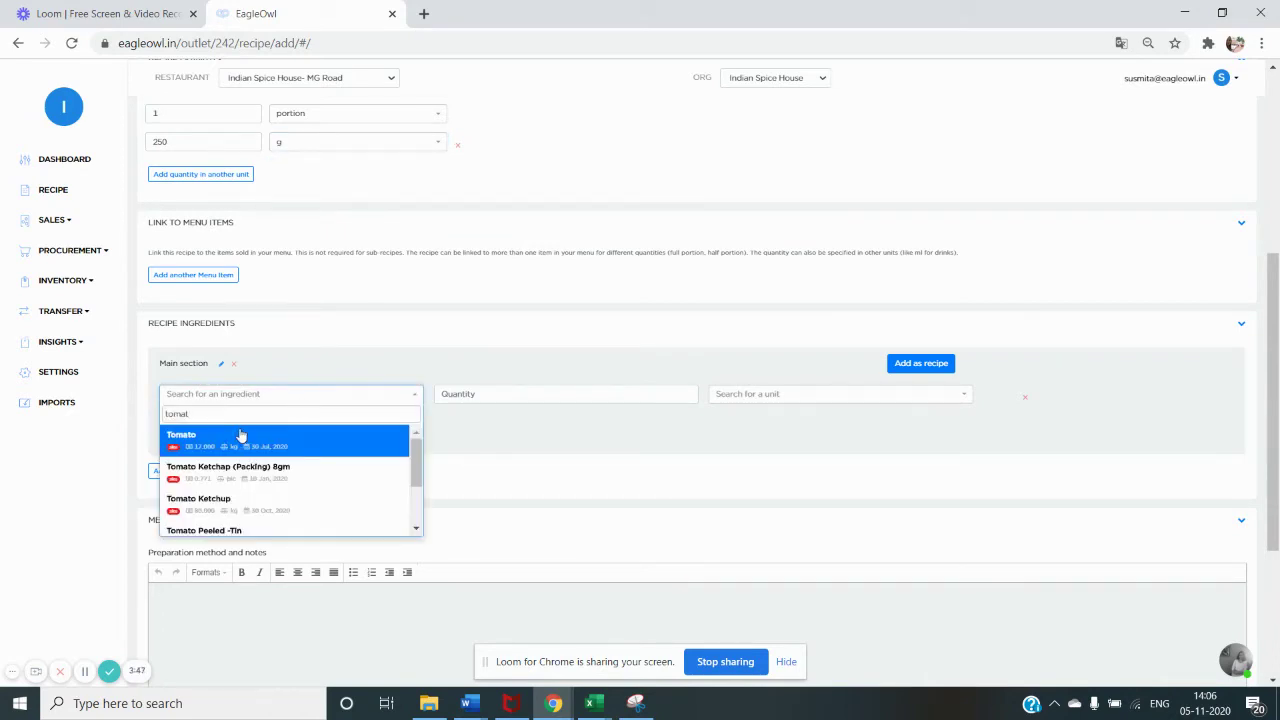
click(243, 434)
click(501, 394)
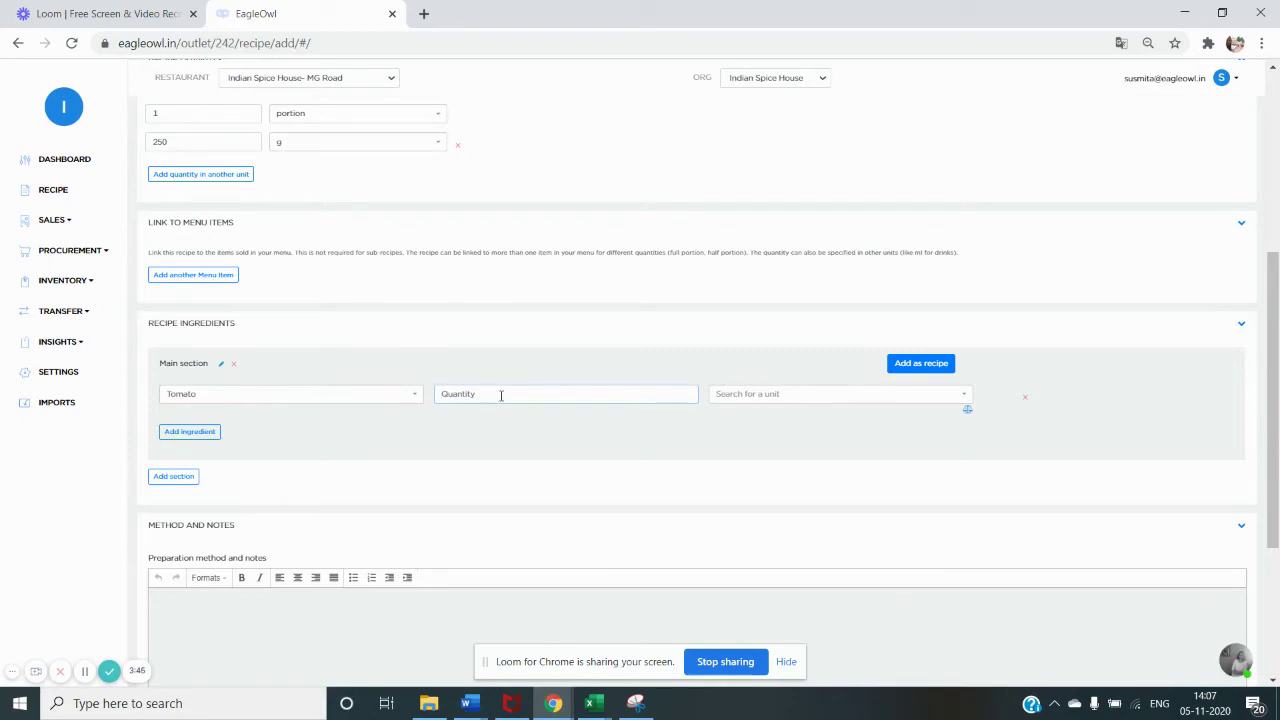
text(100)
click(781, 400)
text(g)
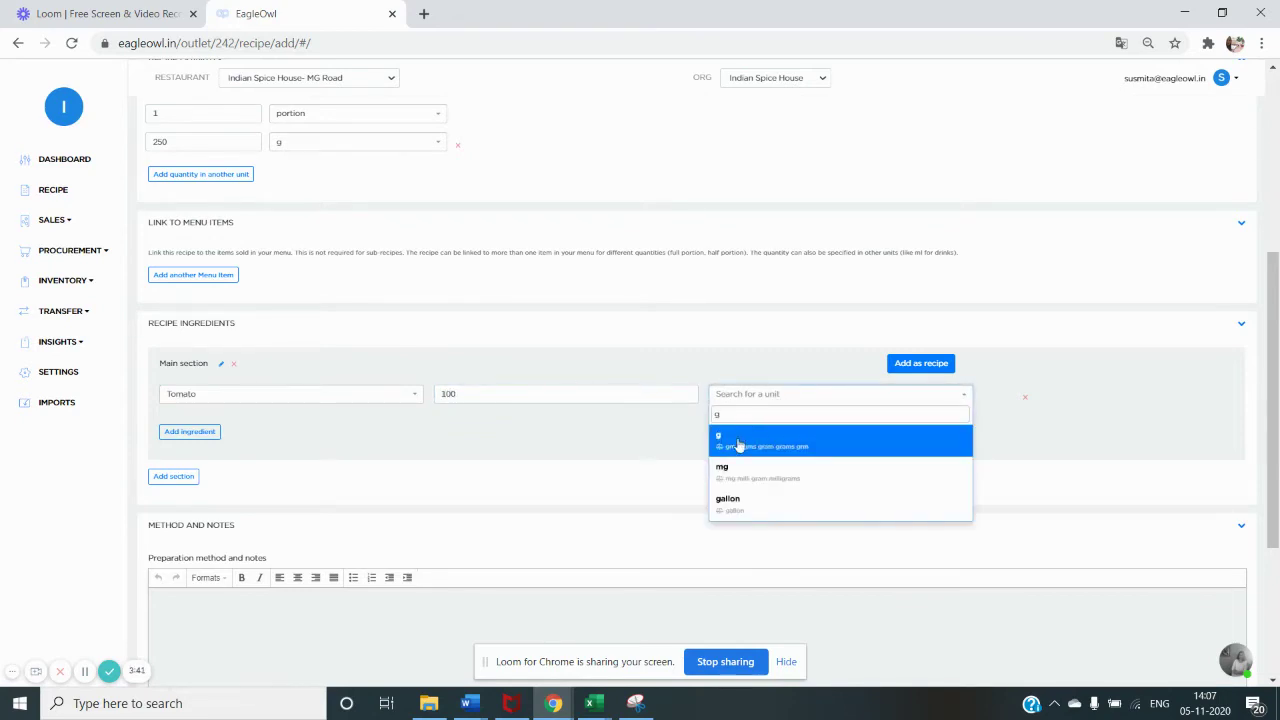
click(740, 446)
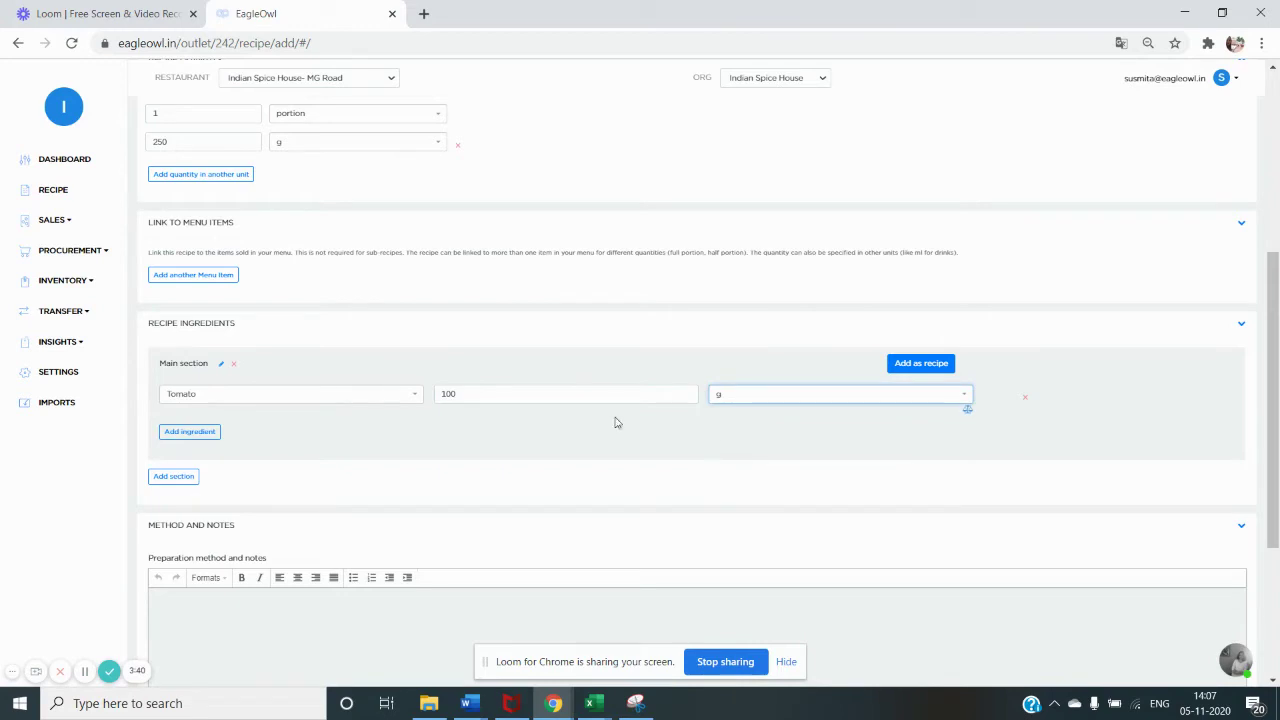
Add Salt as a second ingredient in the main section with a quantity of 5 g
click(202, 436)
click(220, 403)
text(Salt)
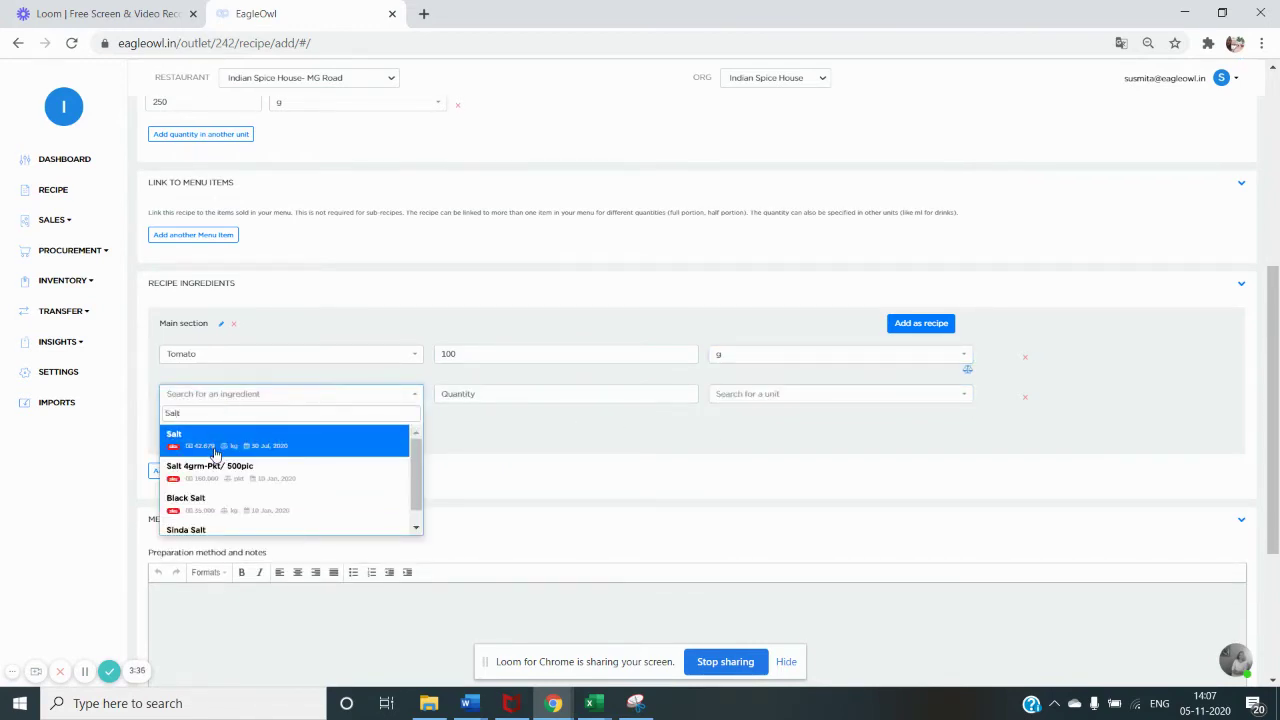
click(216, 456)
click(524, 394)
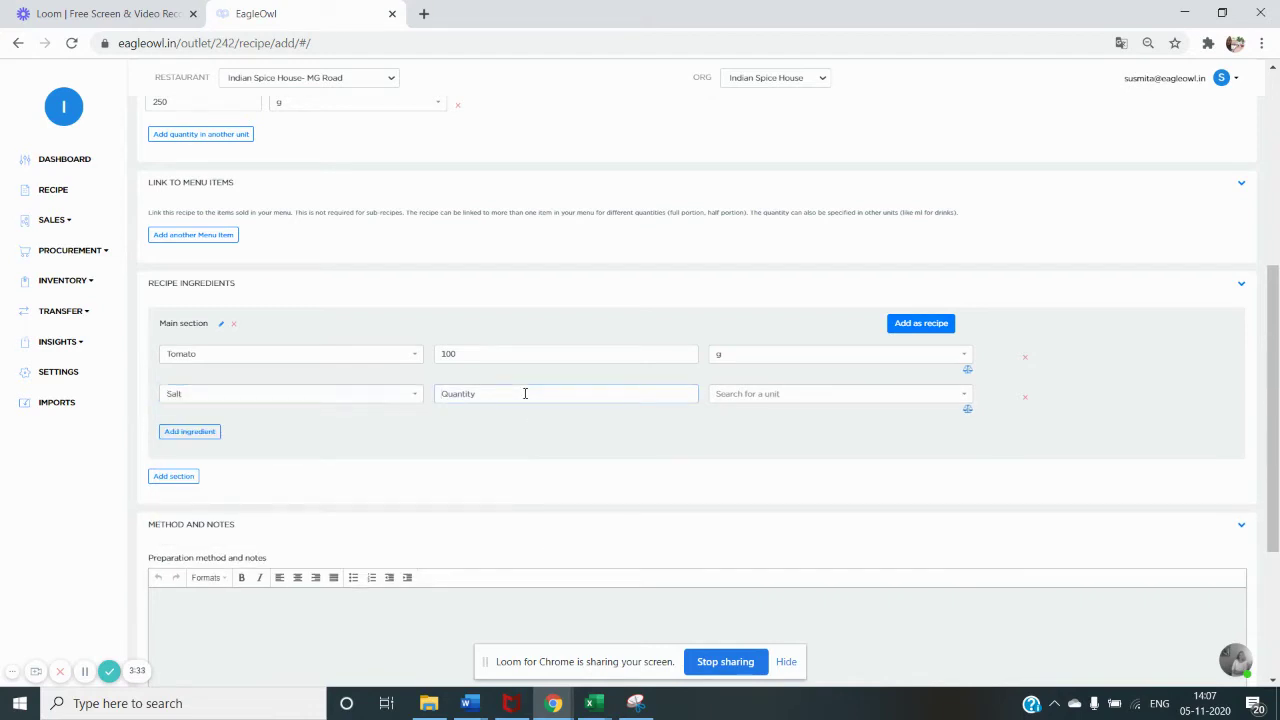
text(5)
click(746, 396)
text(g)
click(733, 442)
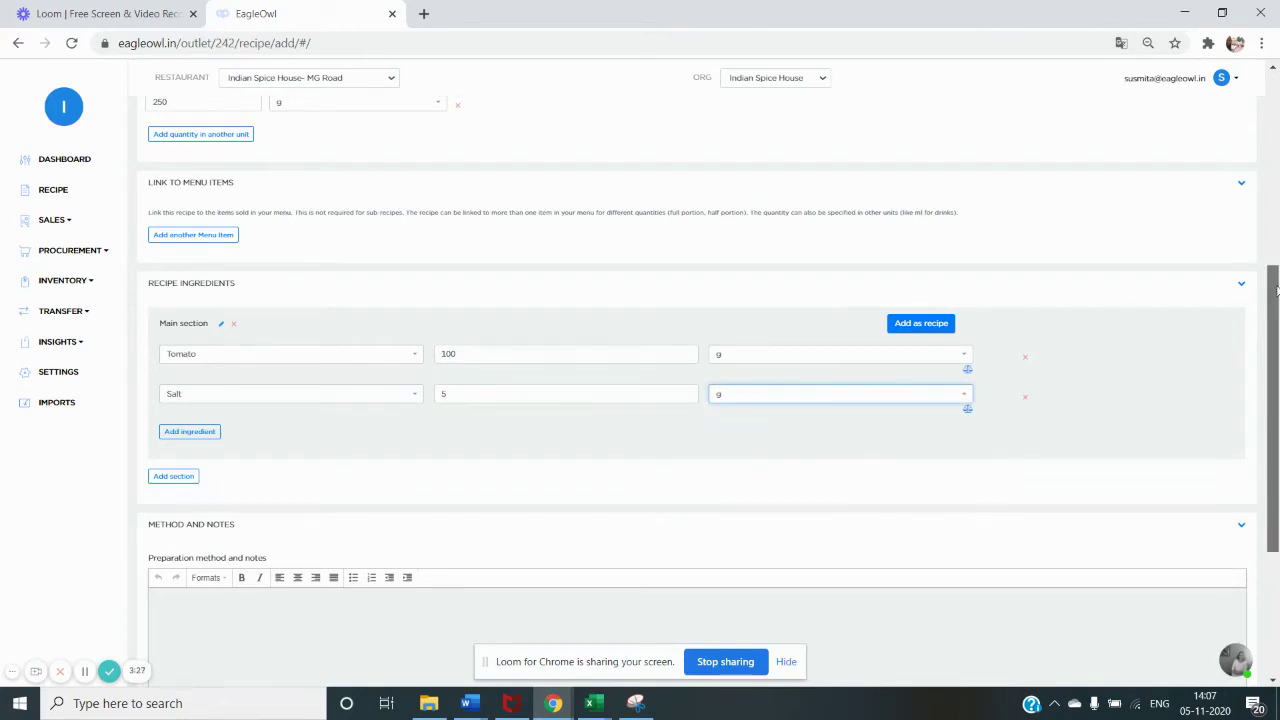
Save the Tomato Sauce recipe, leaving the preparation notes and menu description blank
drag(1274, 290, 1277, 355)
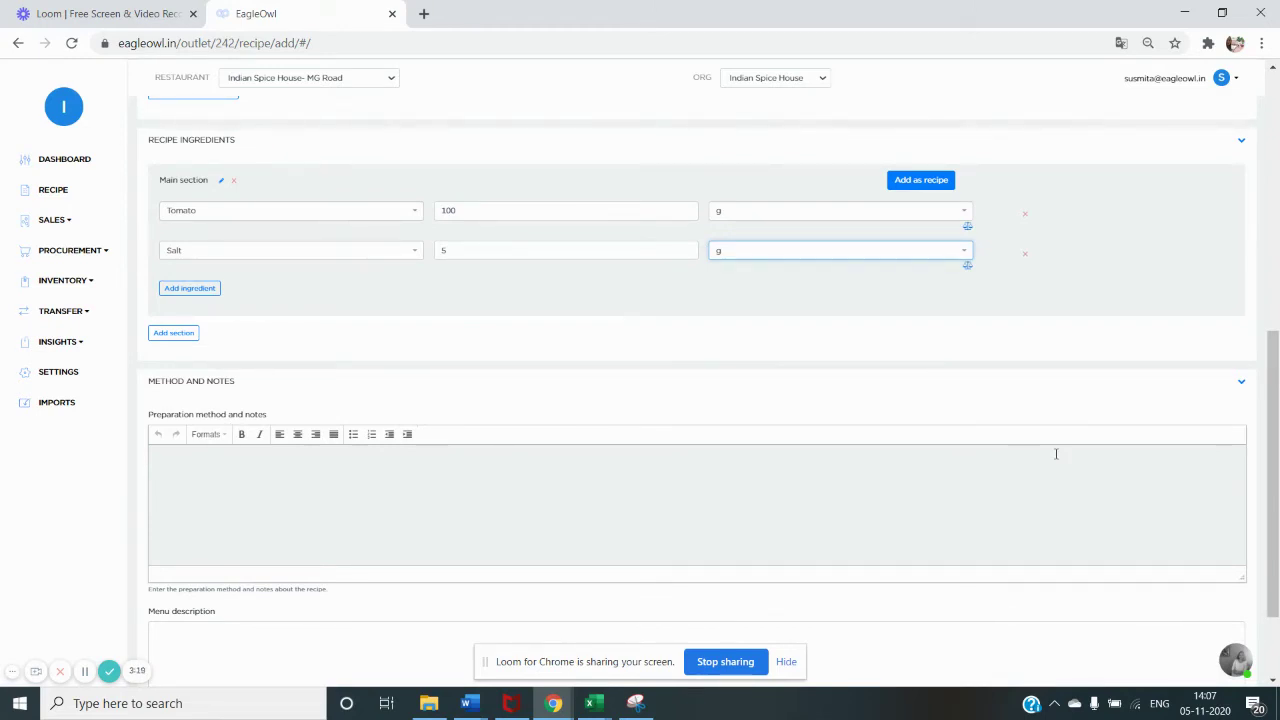
drag(1277, 413, 1277, 469)
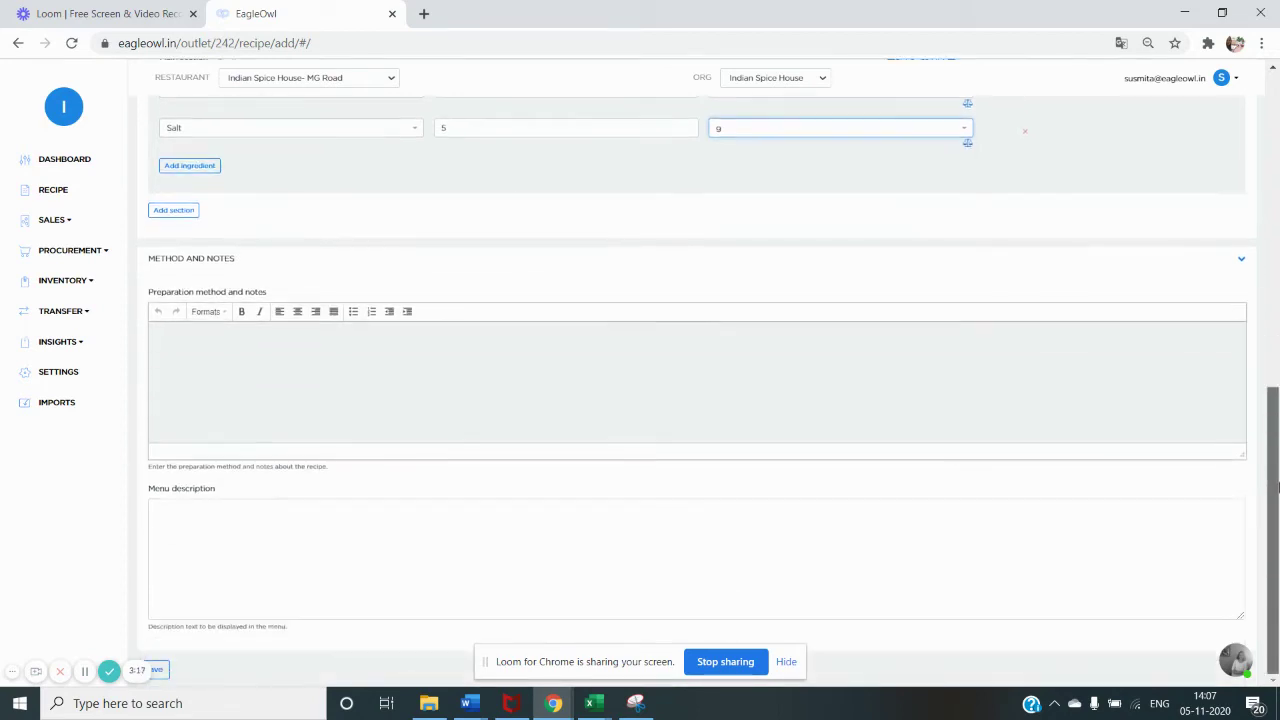
click(160, 672)
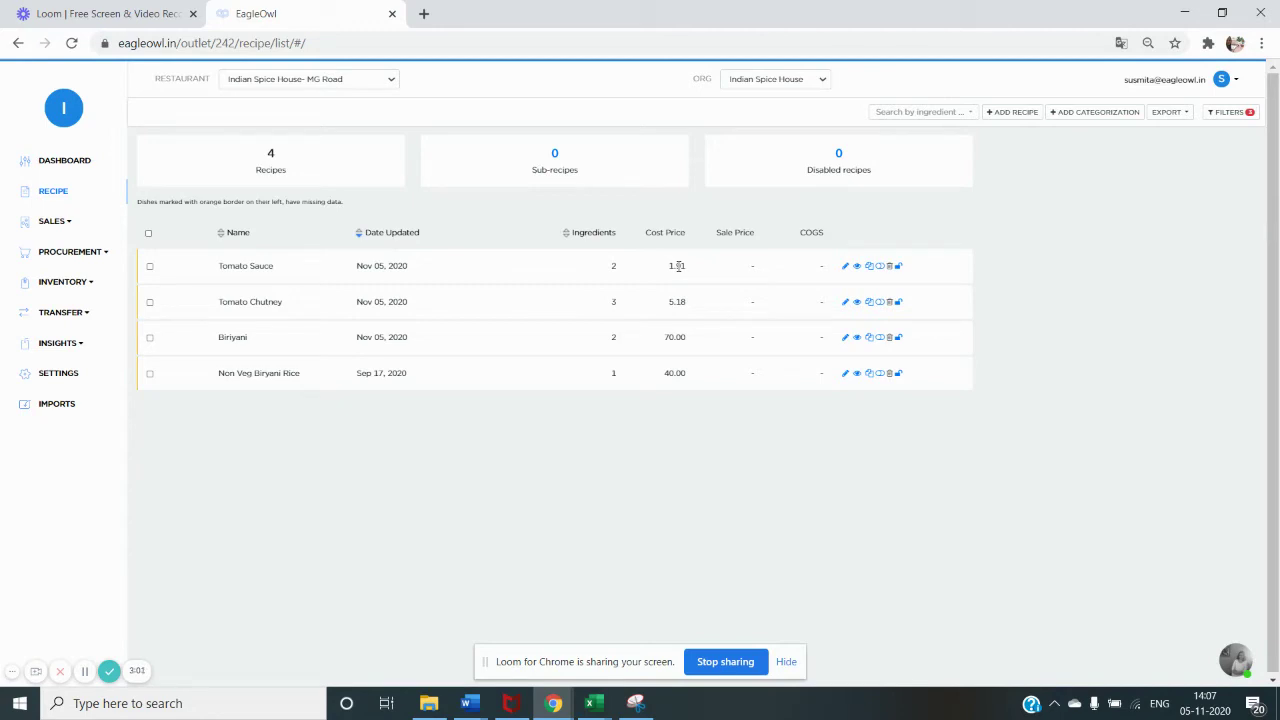
Start another new recipe and name it Noodles-Veg
click(1012, 113)
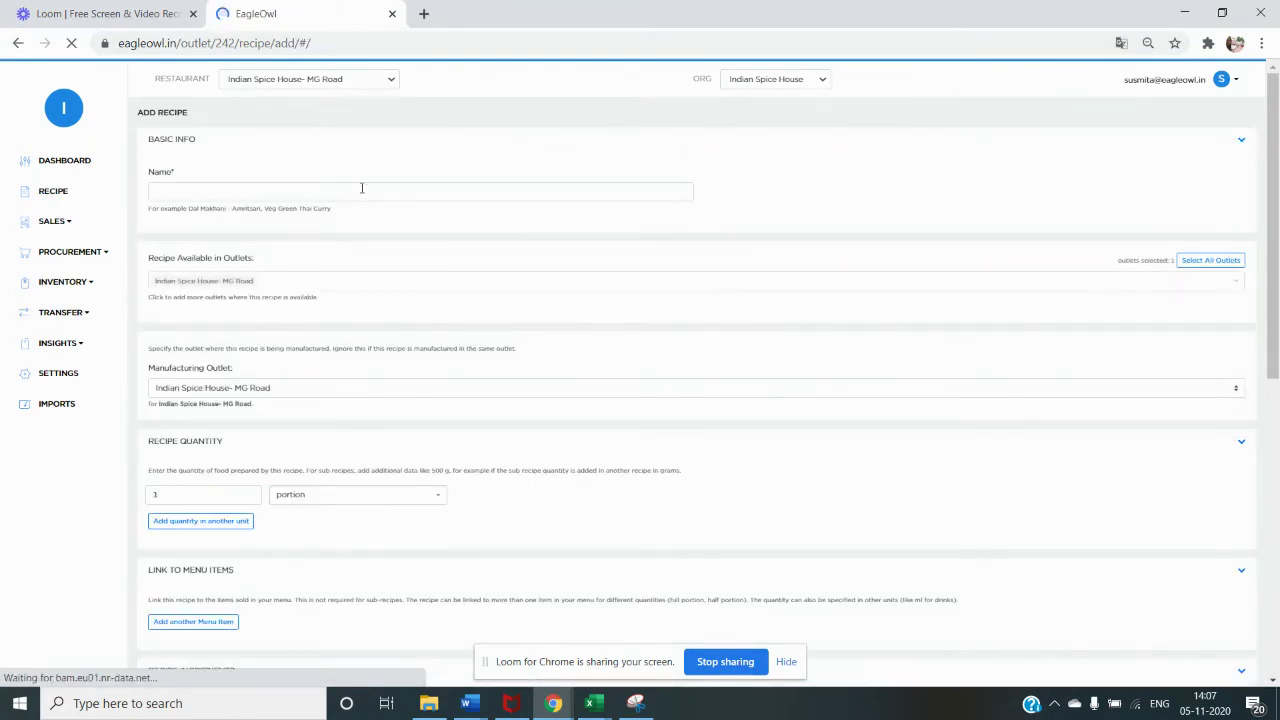
click(362, 188)
text(Noddle)
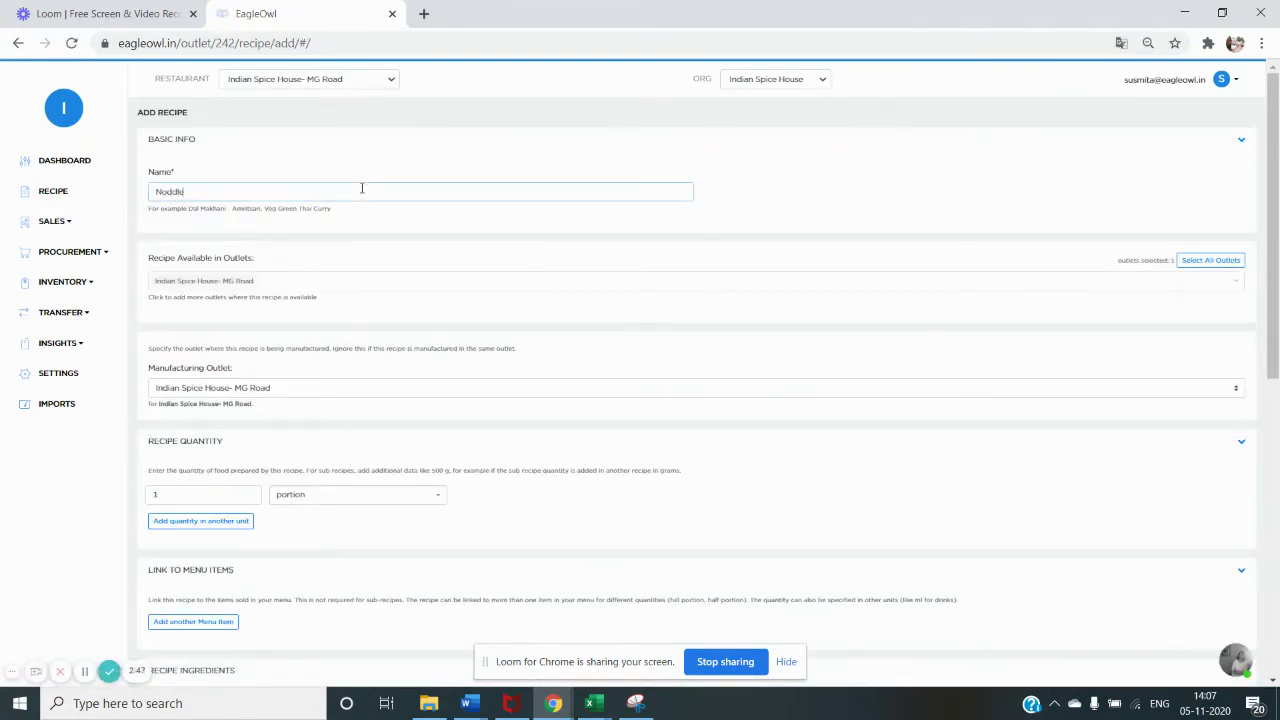
key(BackSpace)
key(BackSpace)
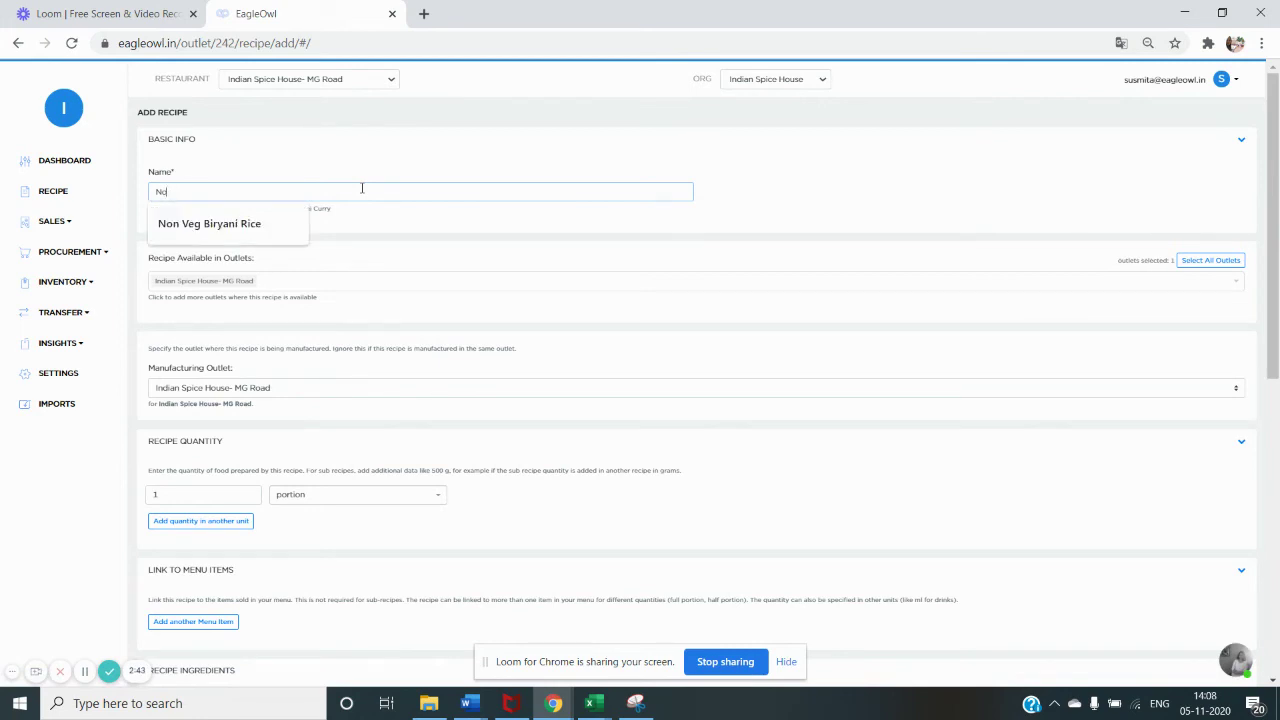
text(odles)
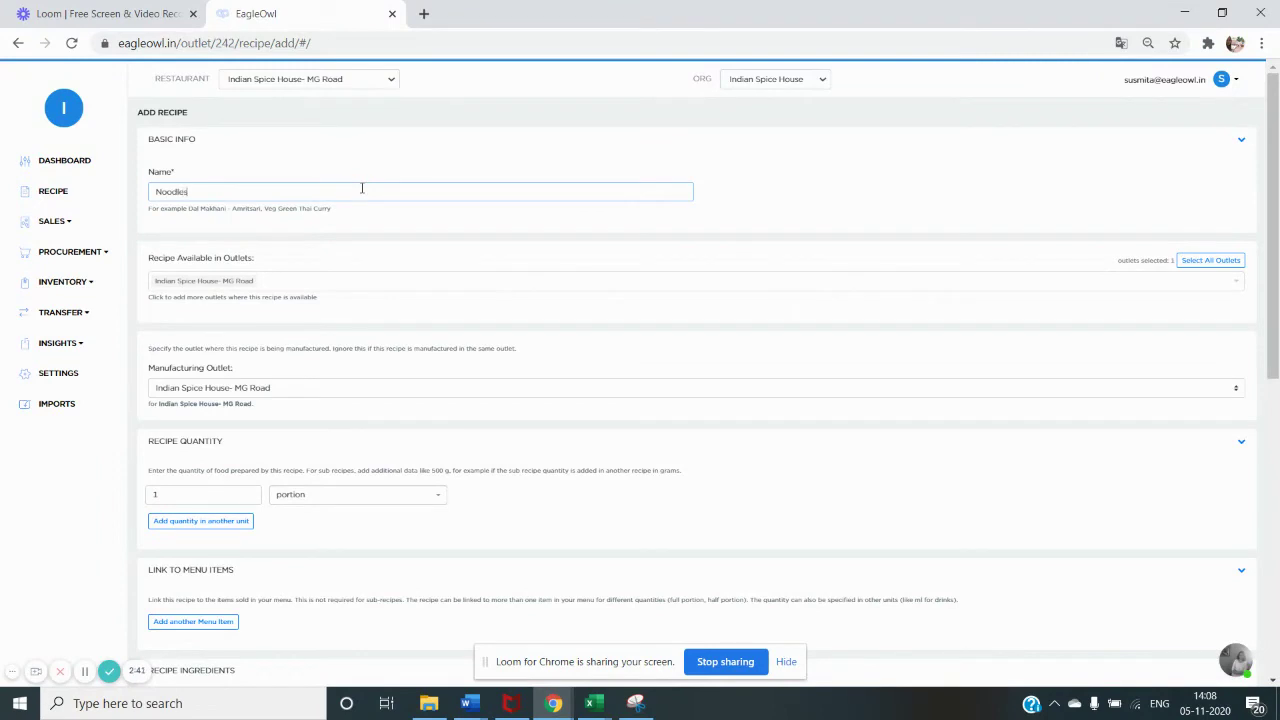
text(-Veg)
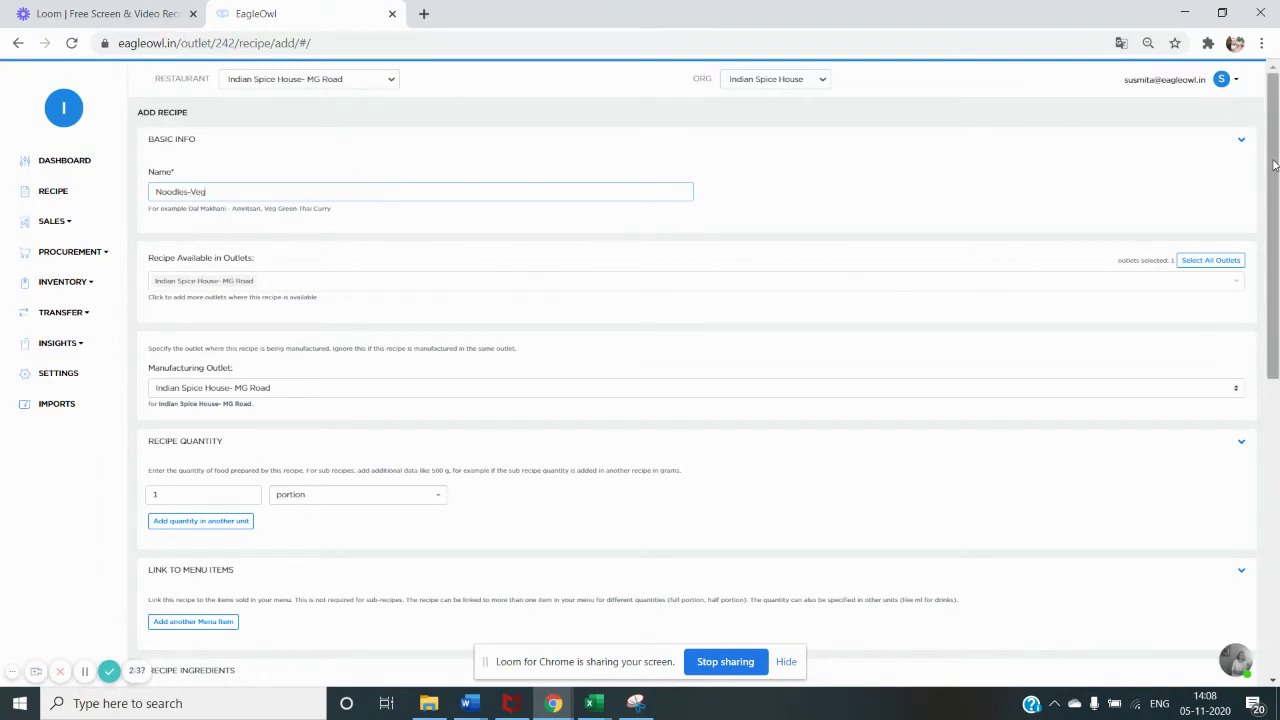
Make Noodles-Veg also available in Indian Spice House- Race Course Road, keeping Indian Spice House- MG Road as manufacturing outlet
drag(1274, 165, 1274, 170)
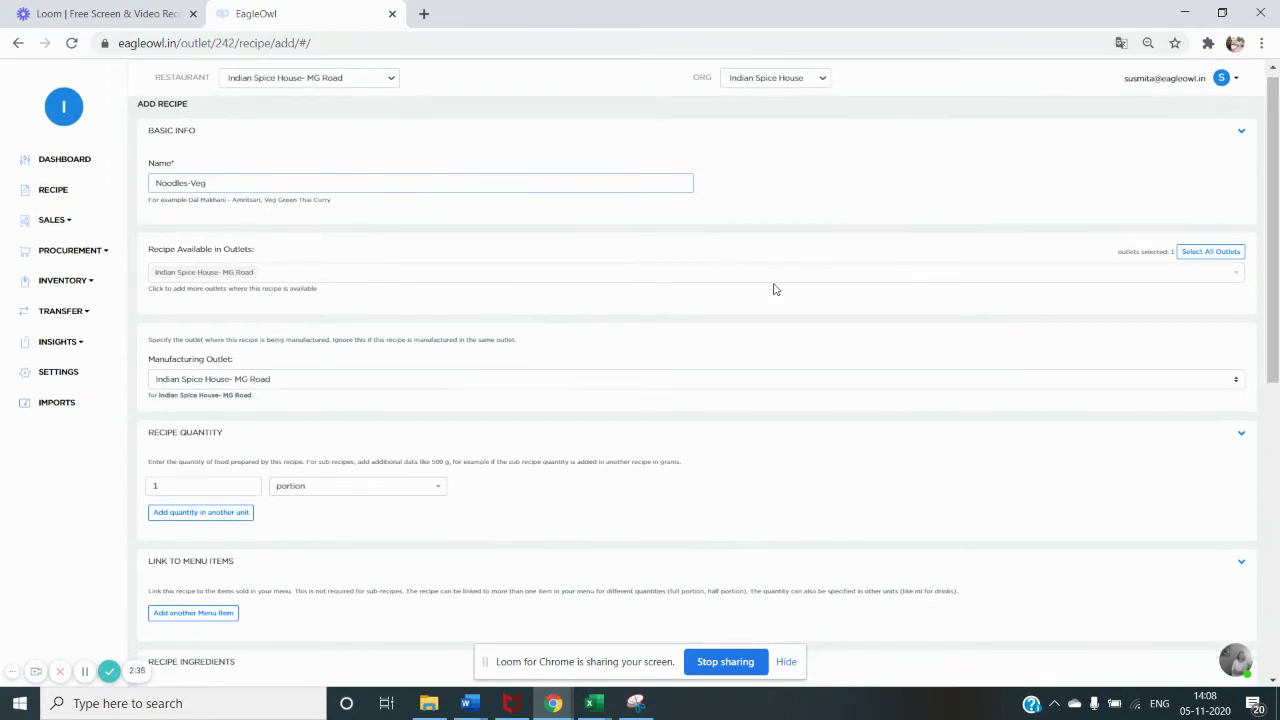
click(419, 270)
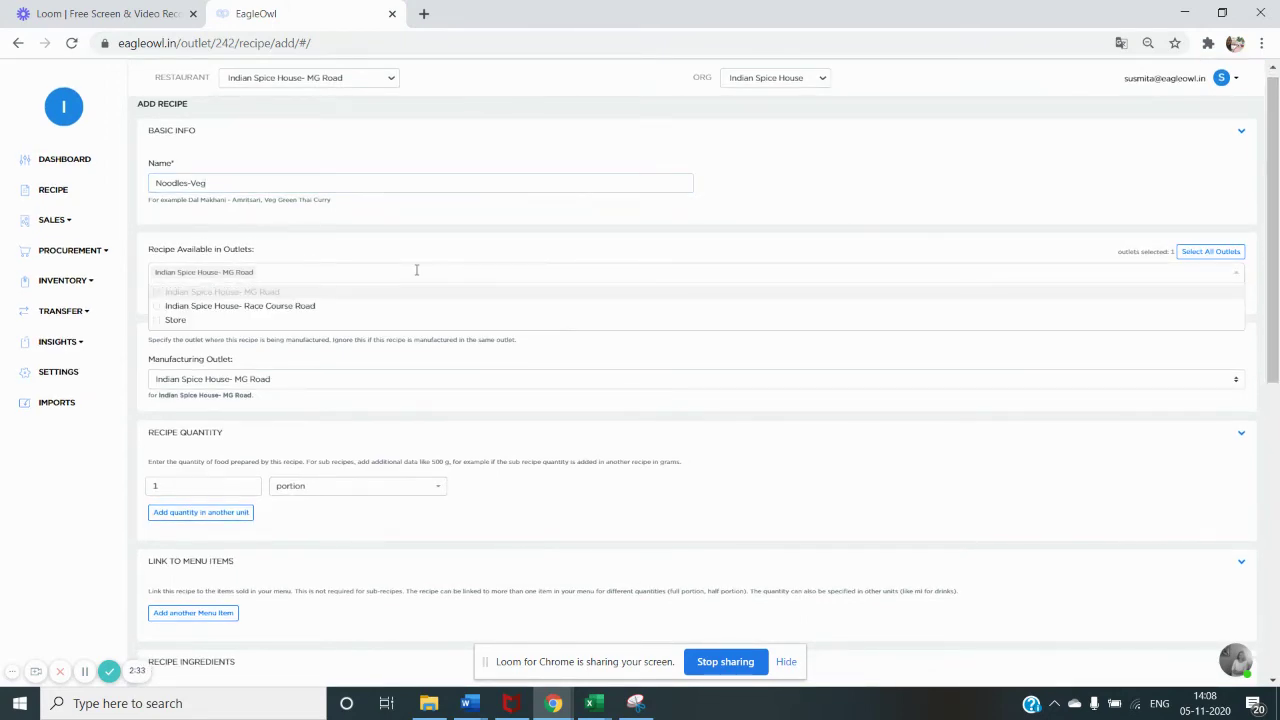
click(360, 314)
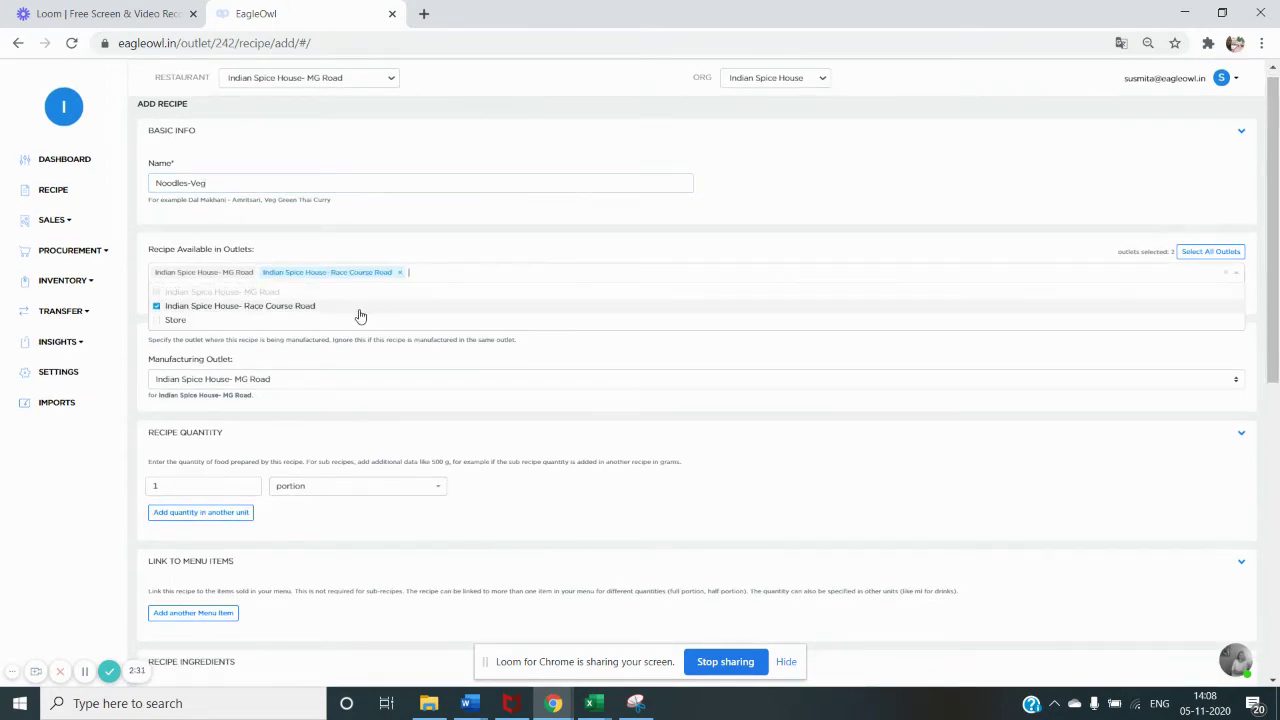
click(406, 380)
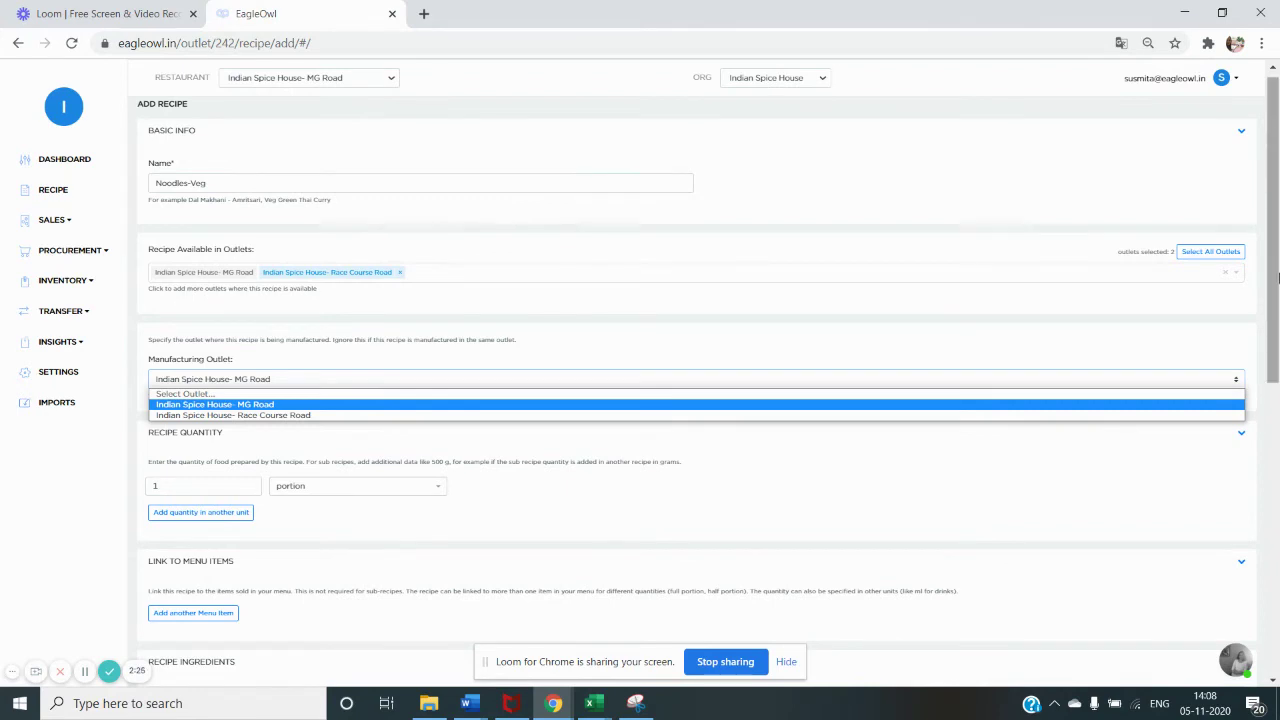
Add Noodles as the first ingredient in the main section of Noodles-Veg with a quantity of 1 kg
scroll(1276, 280, down, 2)
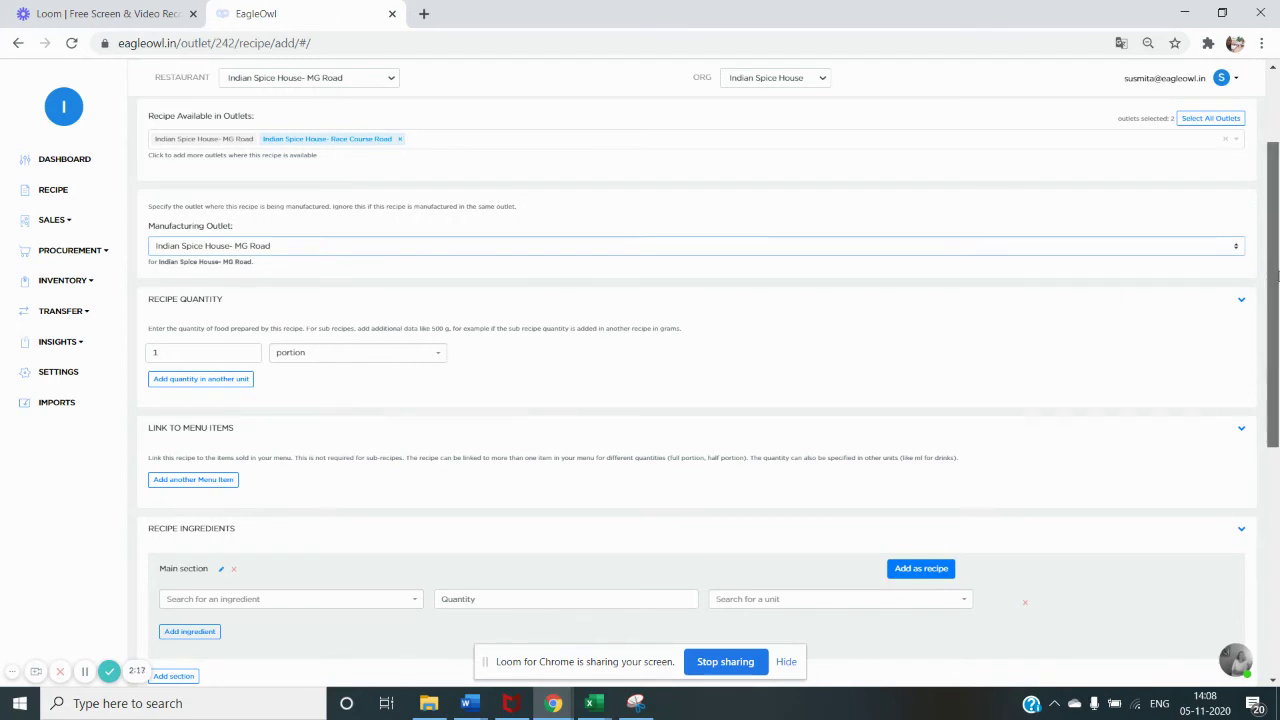
scroll(1276, 270, down, 3)
scroll(757, 242, up, 3)
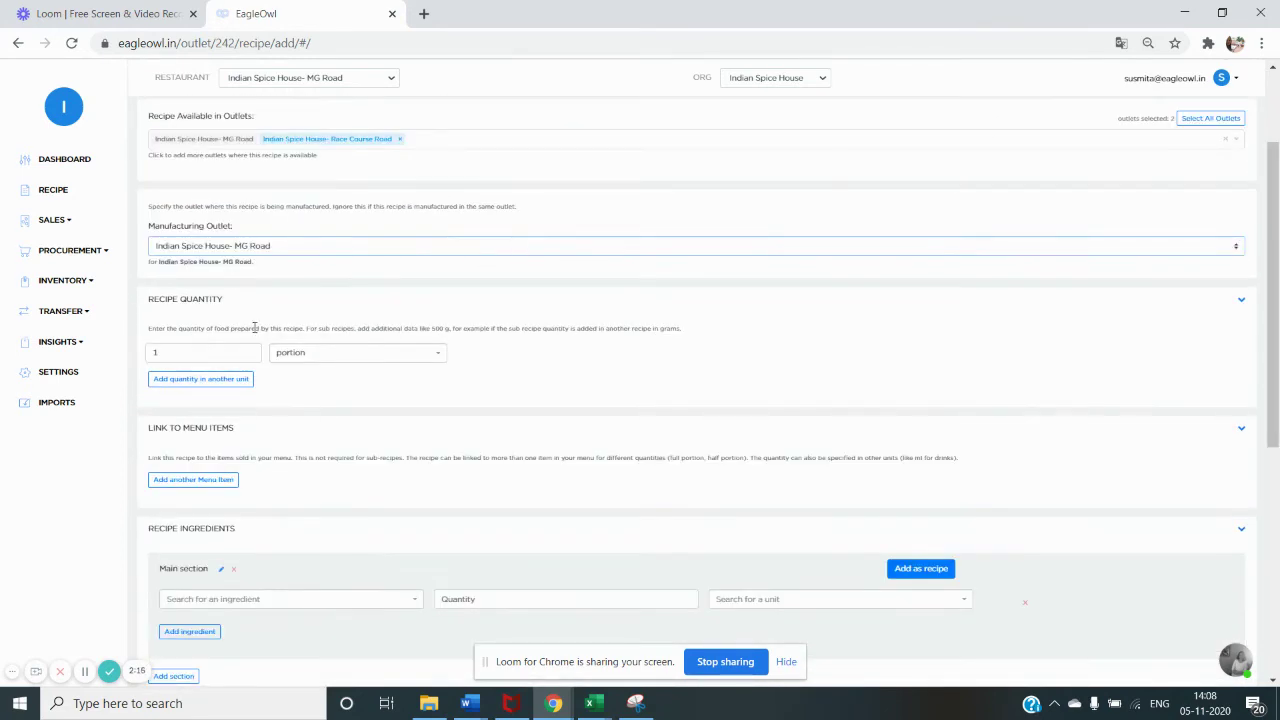
click(272, 603)
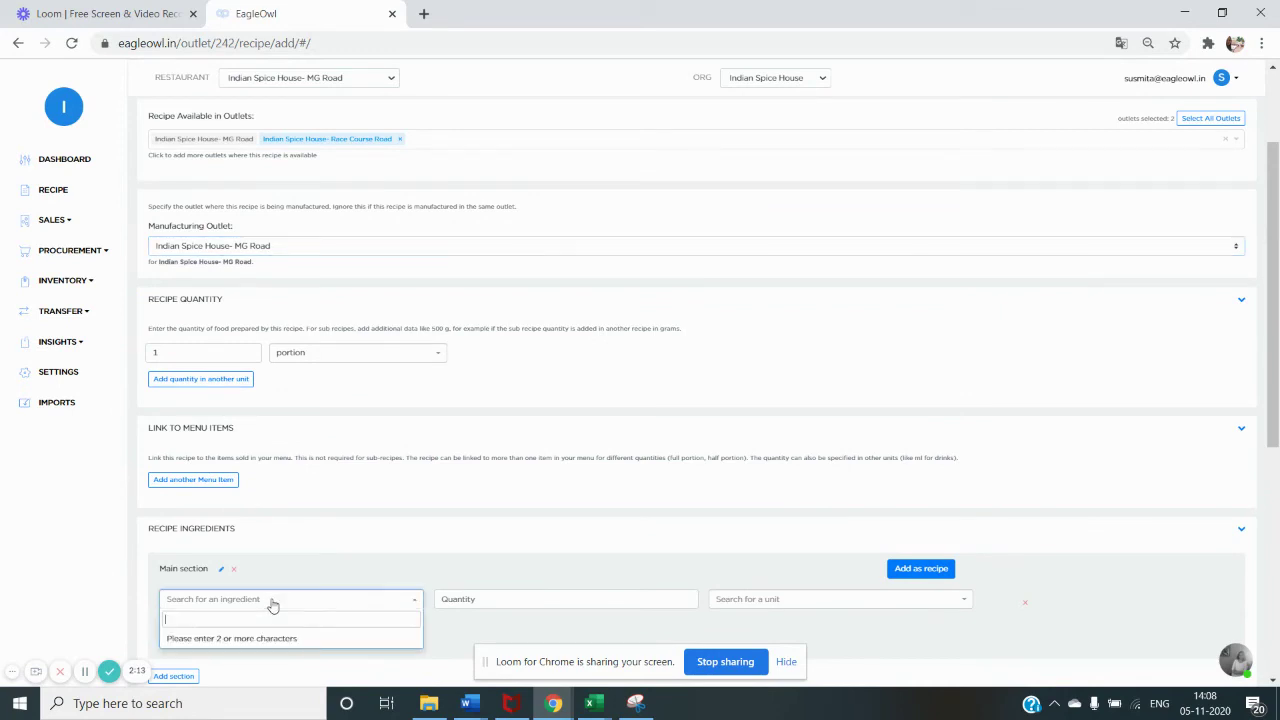
text(no)
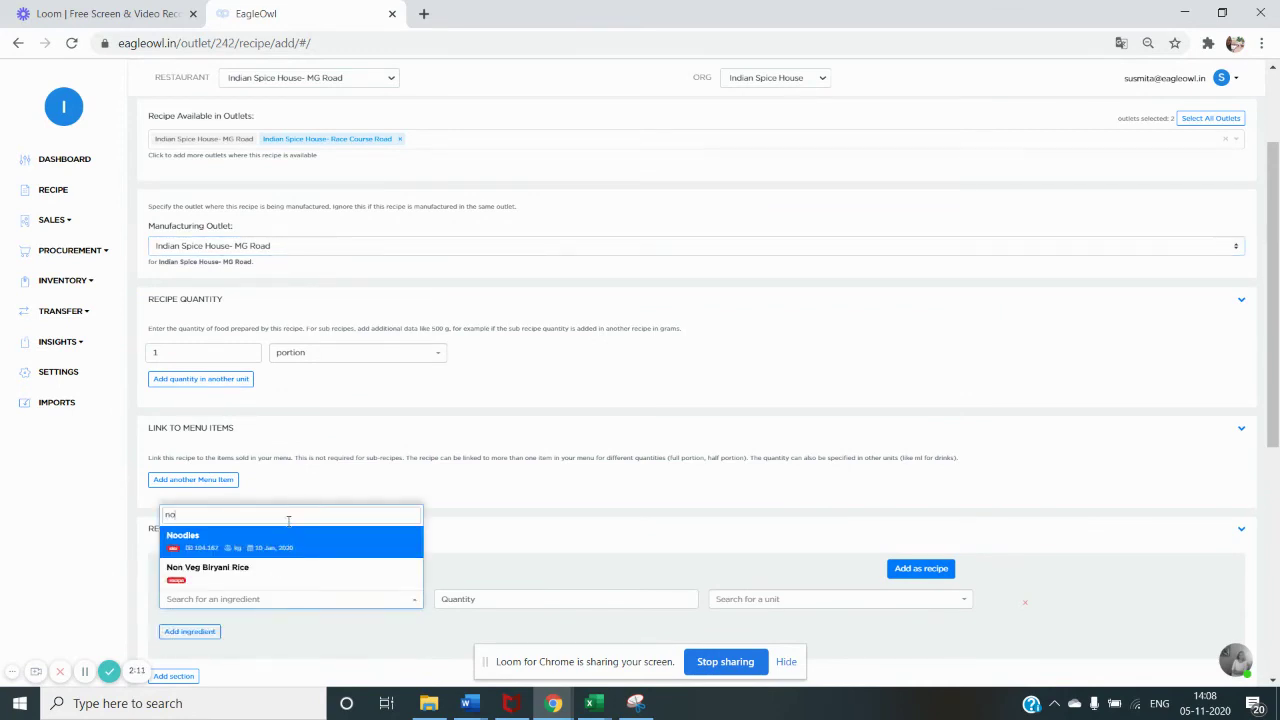
click(289, 538)
click(454, 600)
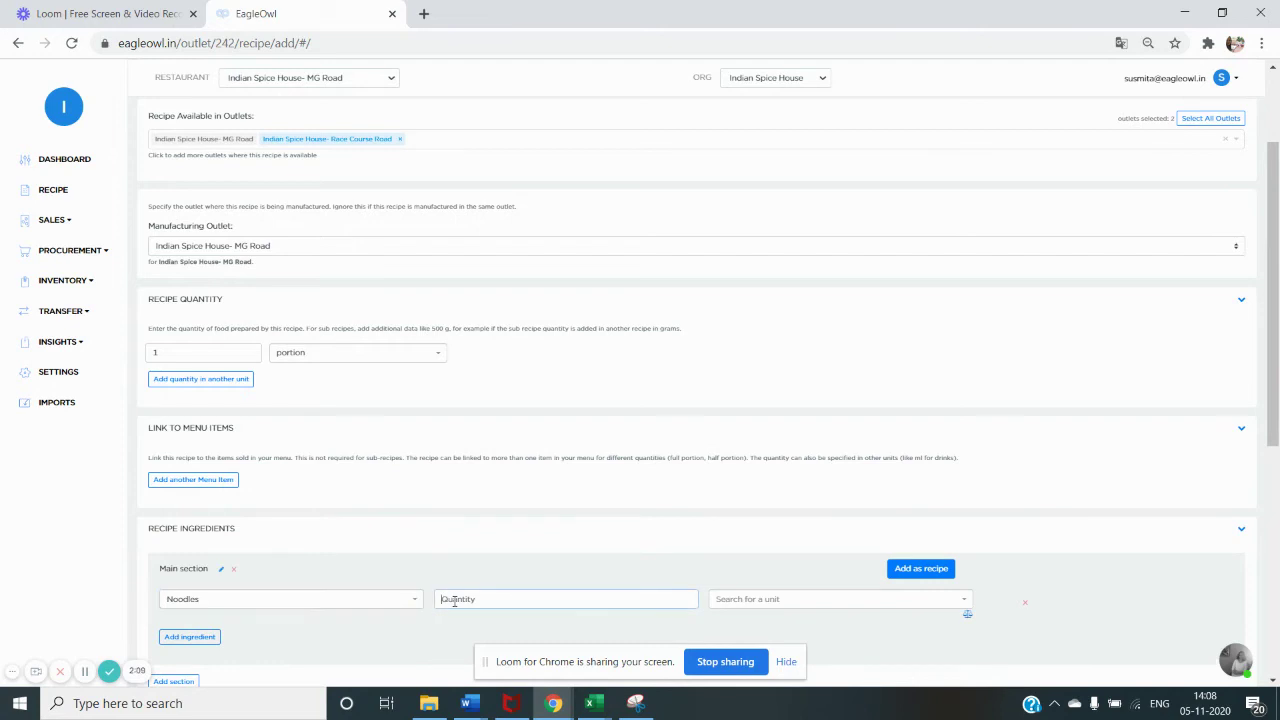
text(4)
click(355, 615)
click(357, 612)
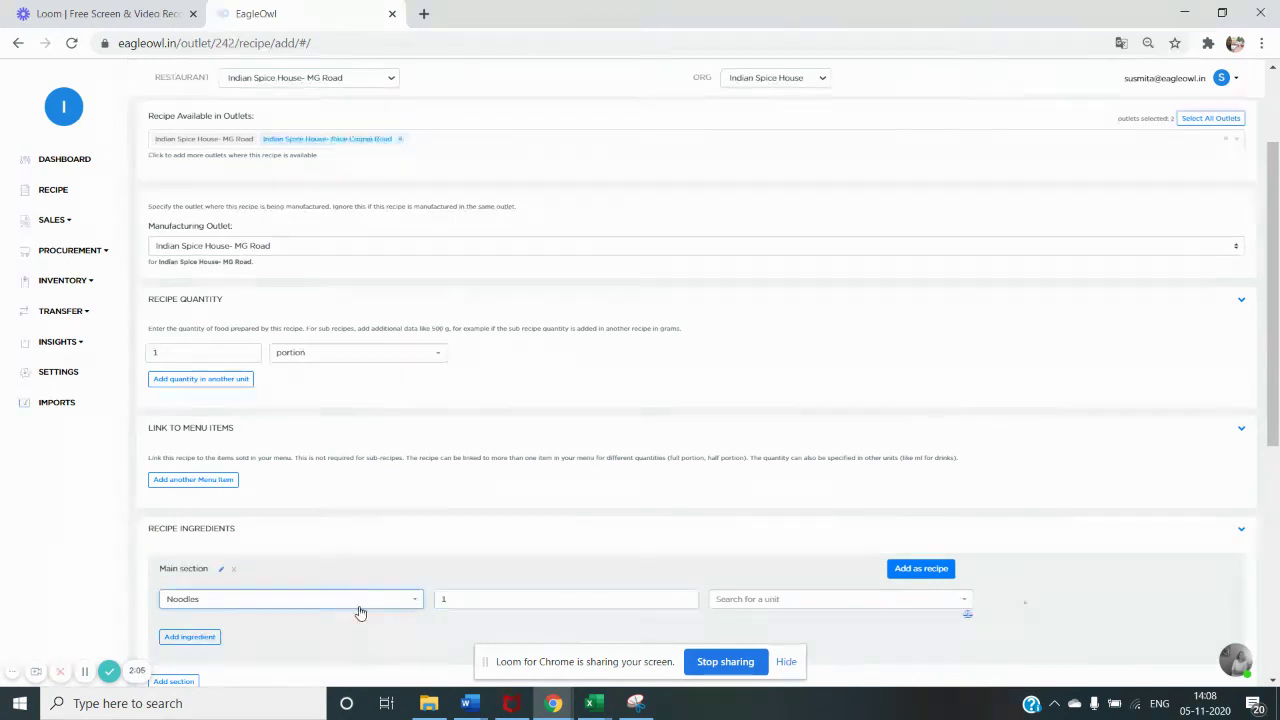
click(358, 609)
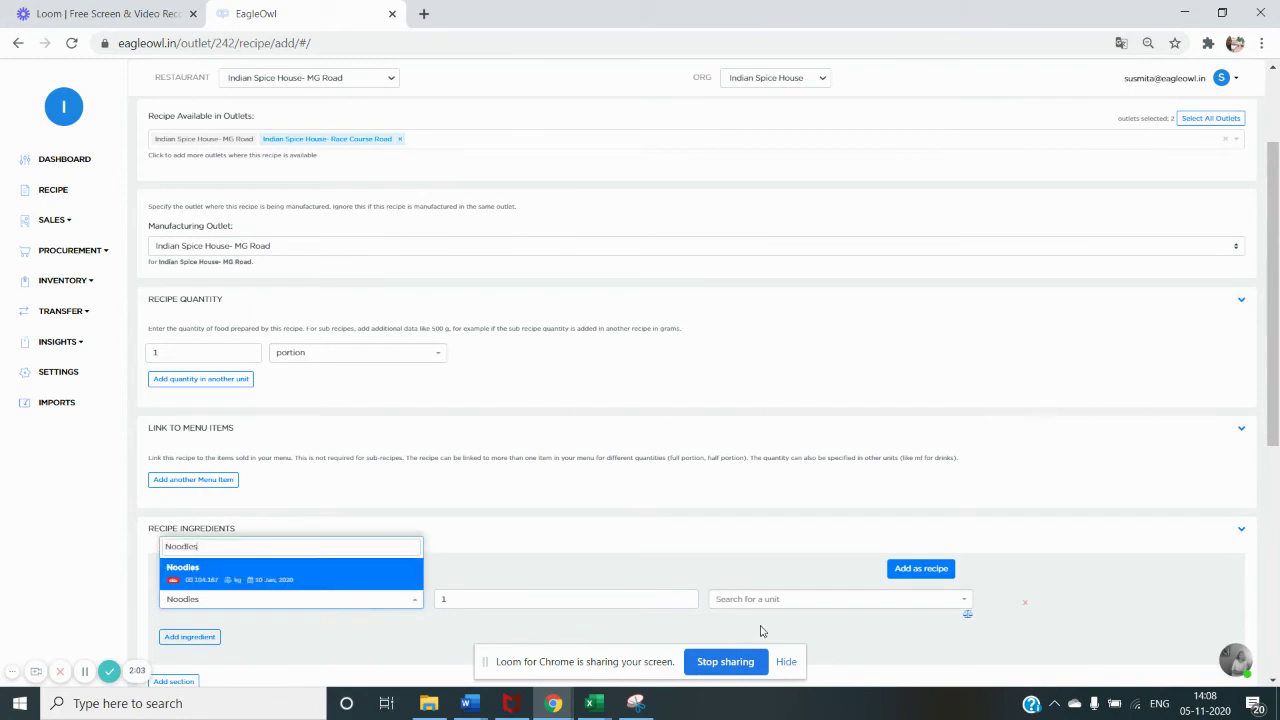
click(810, 605)
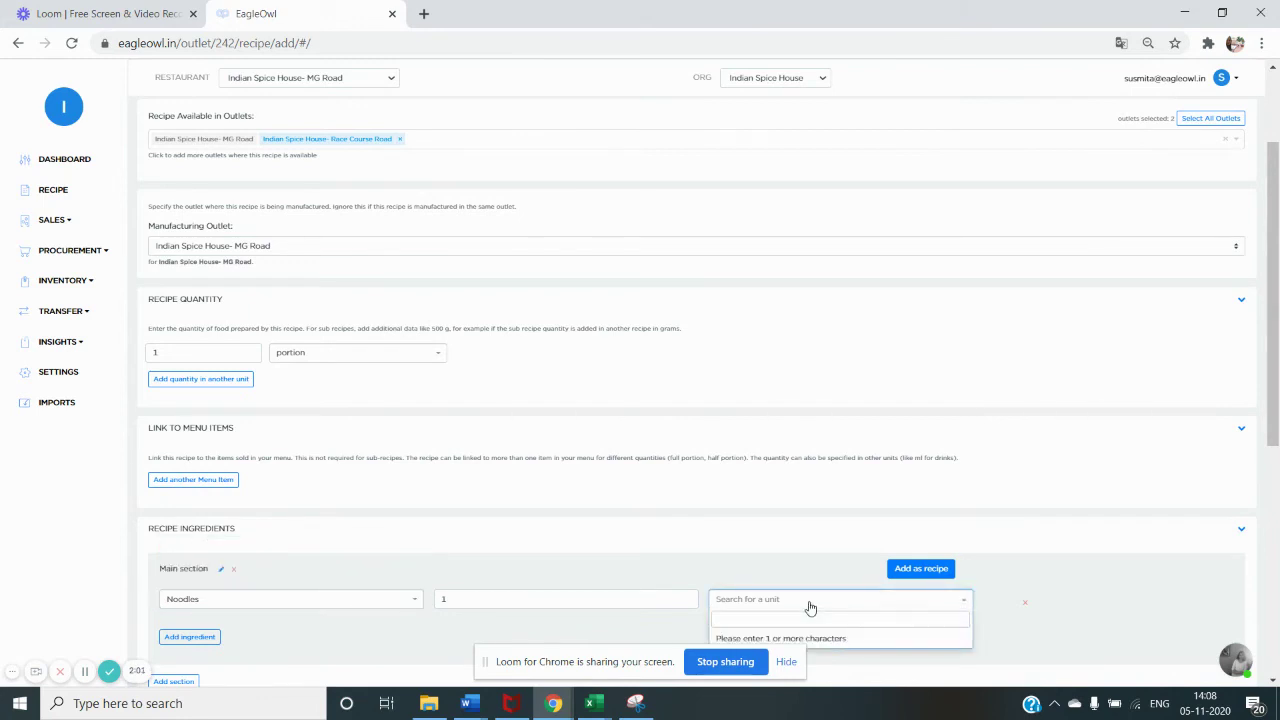
text(kg)
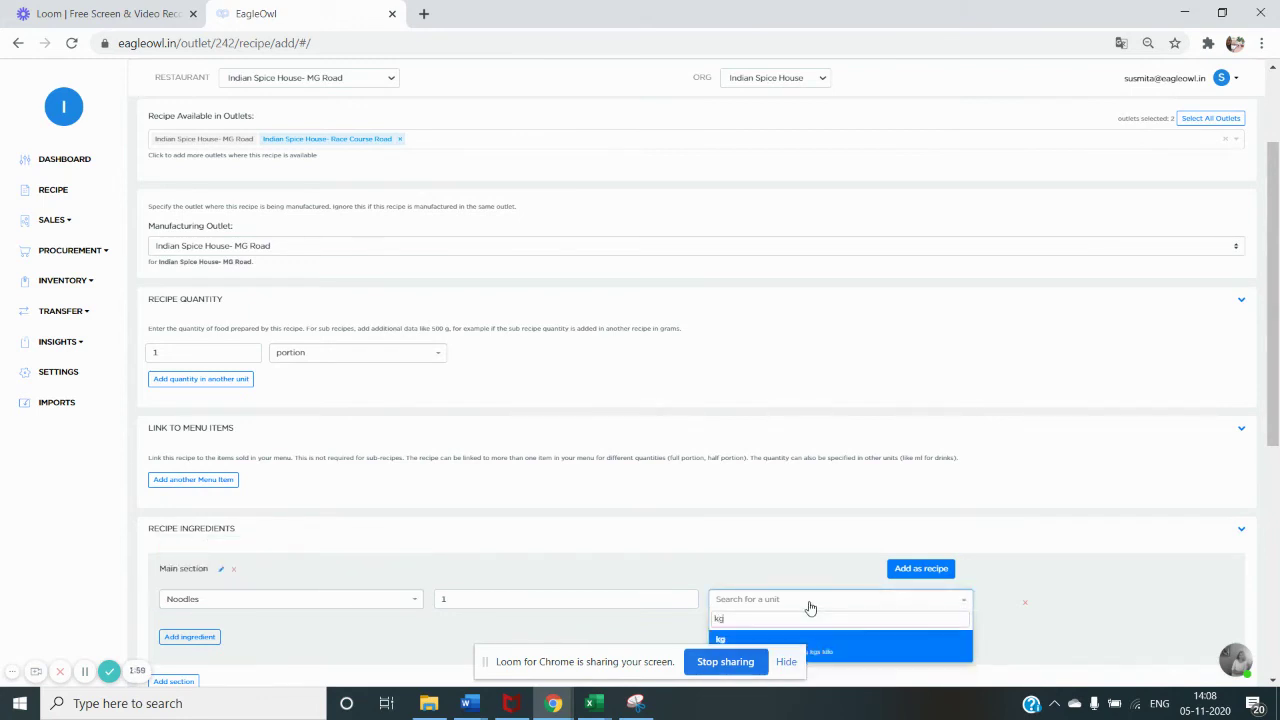
click(854, 640)
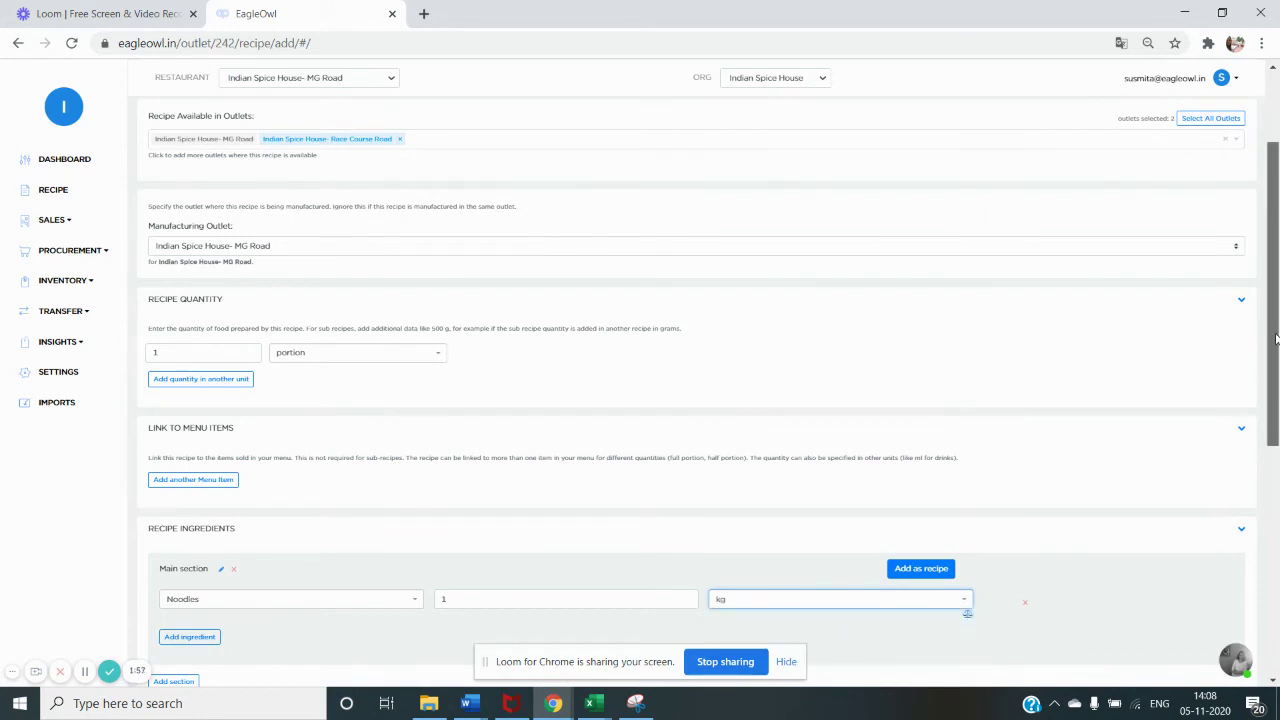
Add Onion as a second ingredient in the main section with a quantity of 50 g
scroll(547, 407, down, 1)
click(183, 525)
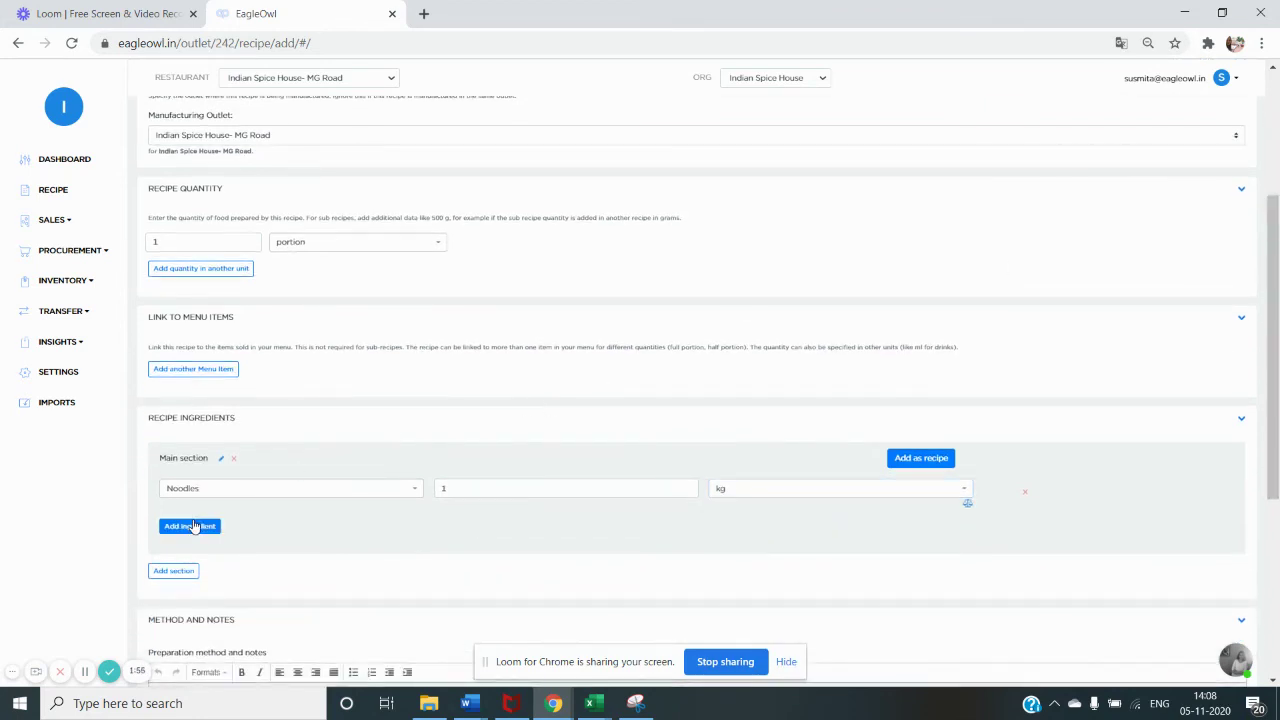
click(186, 492)
text(onio)
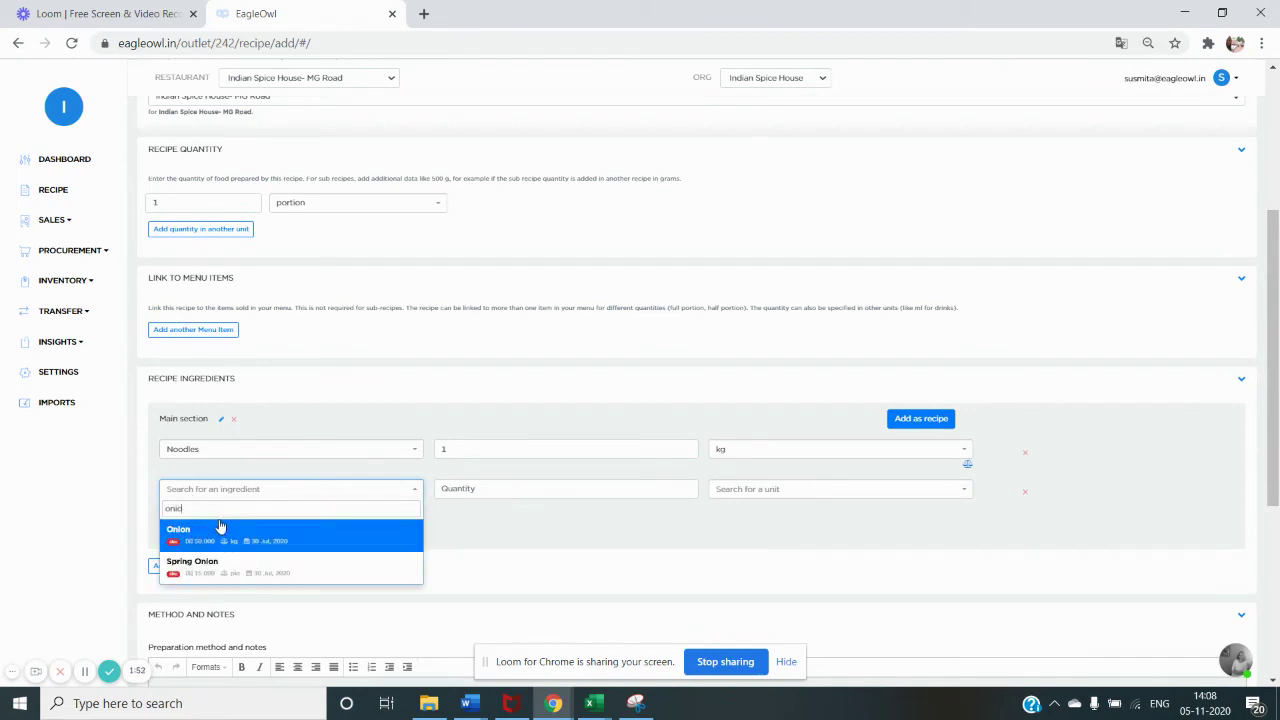
click(217, 528)
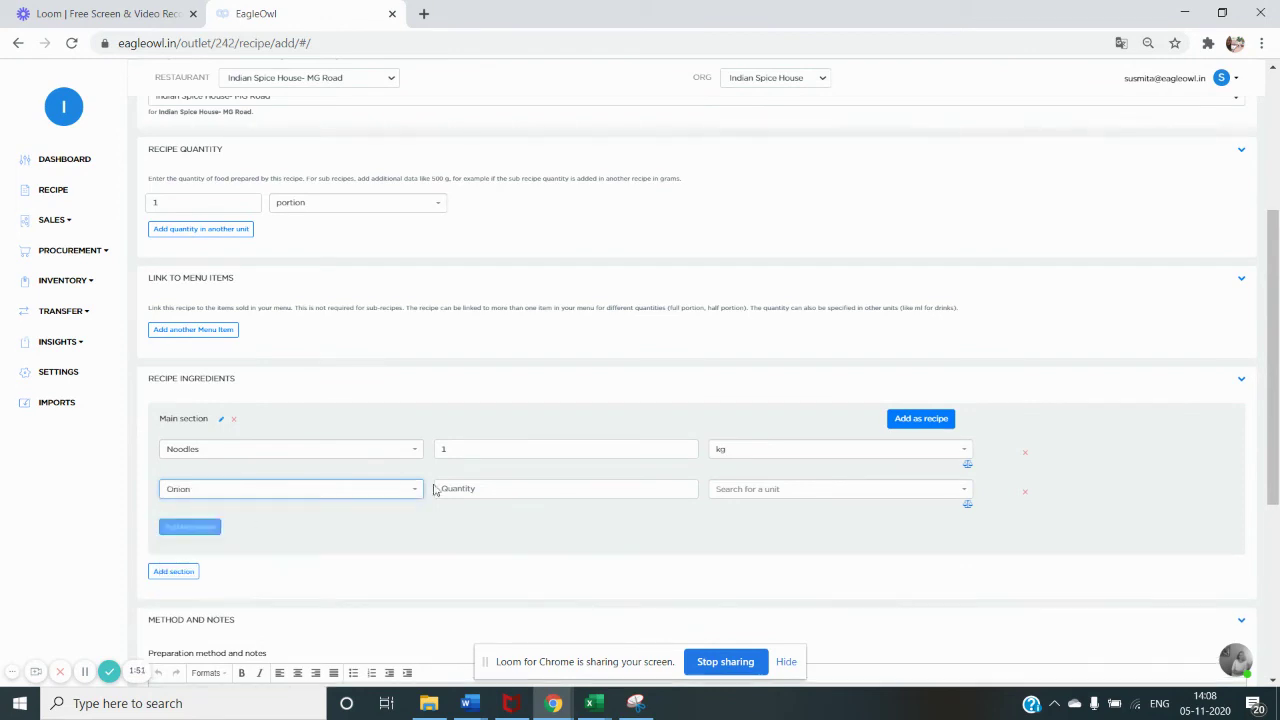
click(471, 487)
text(50)
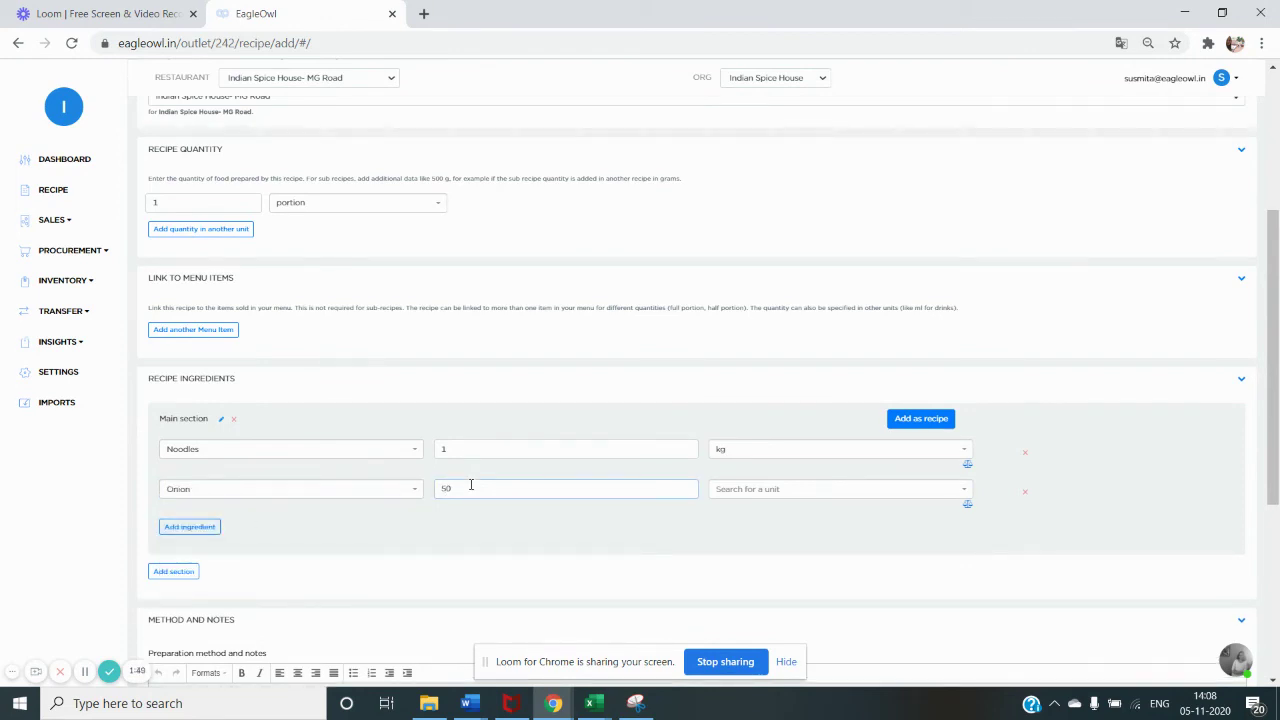
click(771, 490)
text(g)
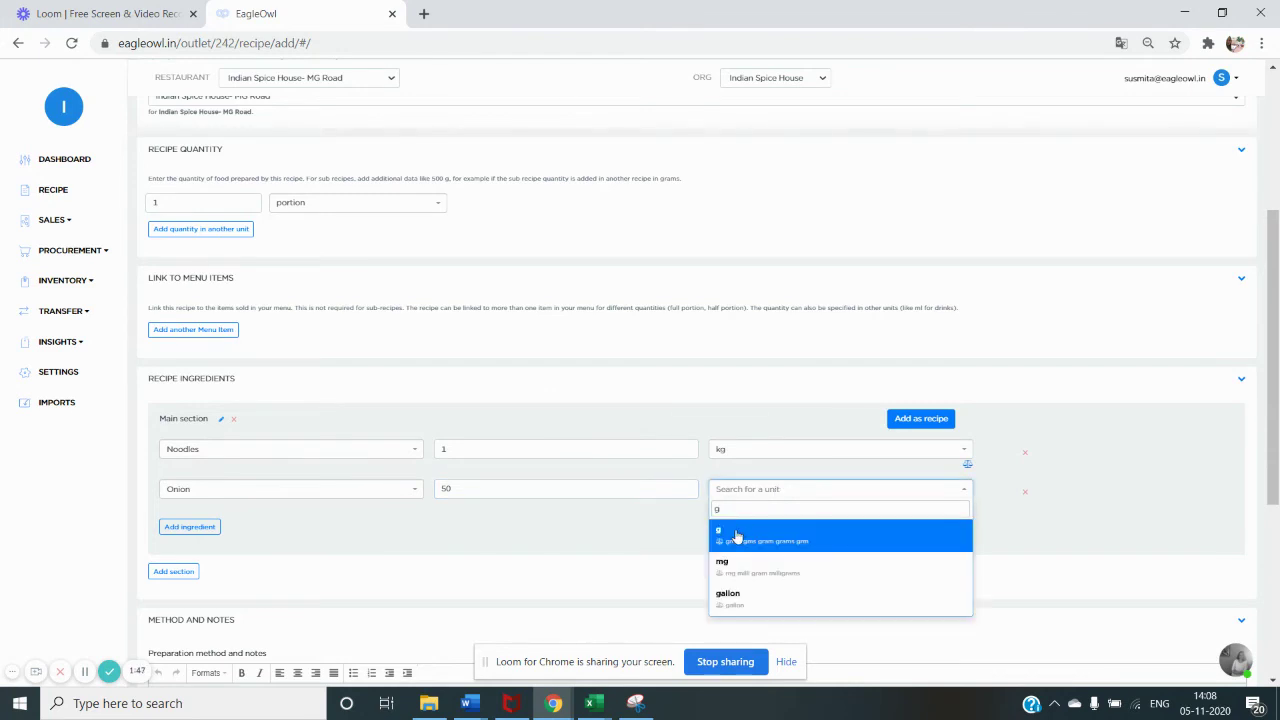
click(736, 537)
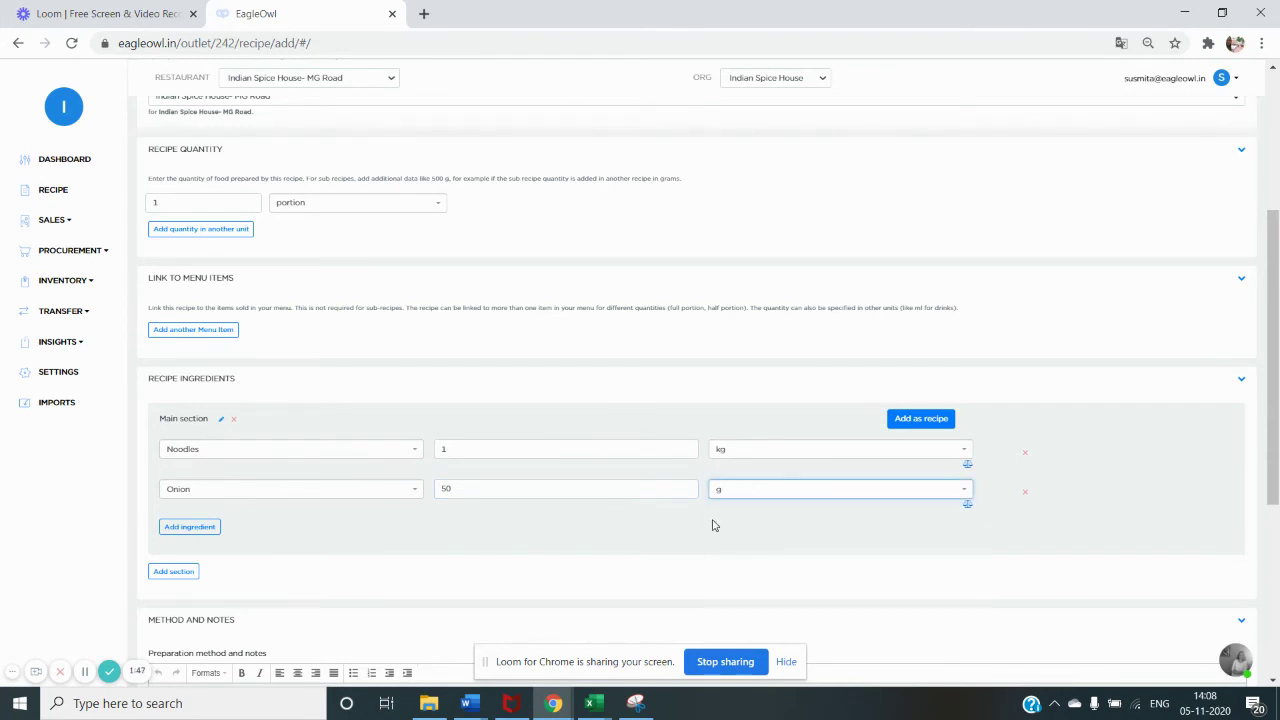
Add the Tomato Sauce recipe as a third ingredient with a quantity of 25 g and save the Noodles-Veg recipe
click(182, 537)
click(201, 488)
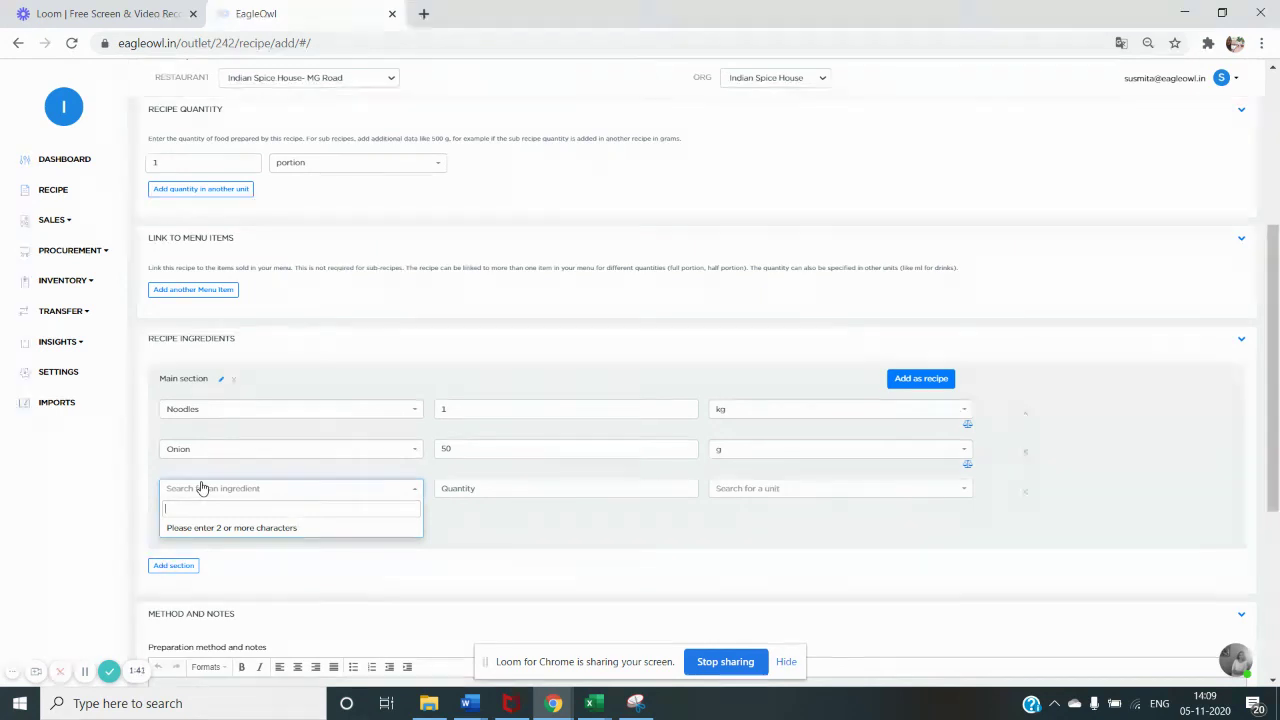
text(tomat)
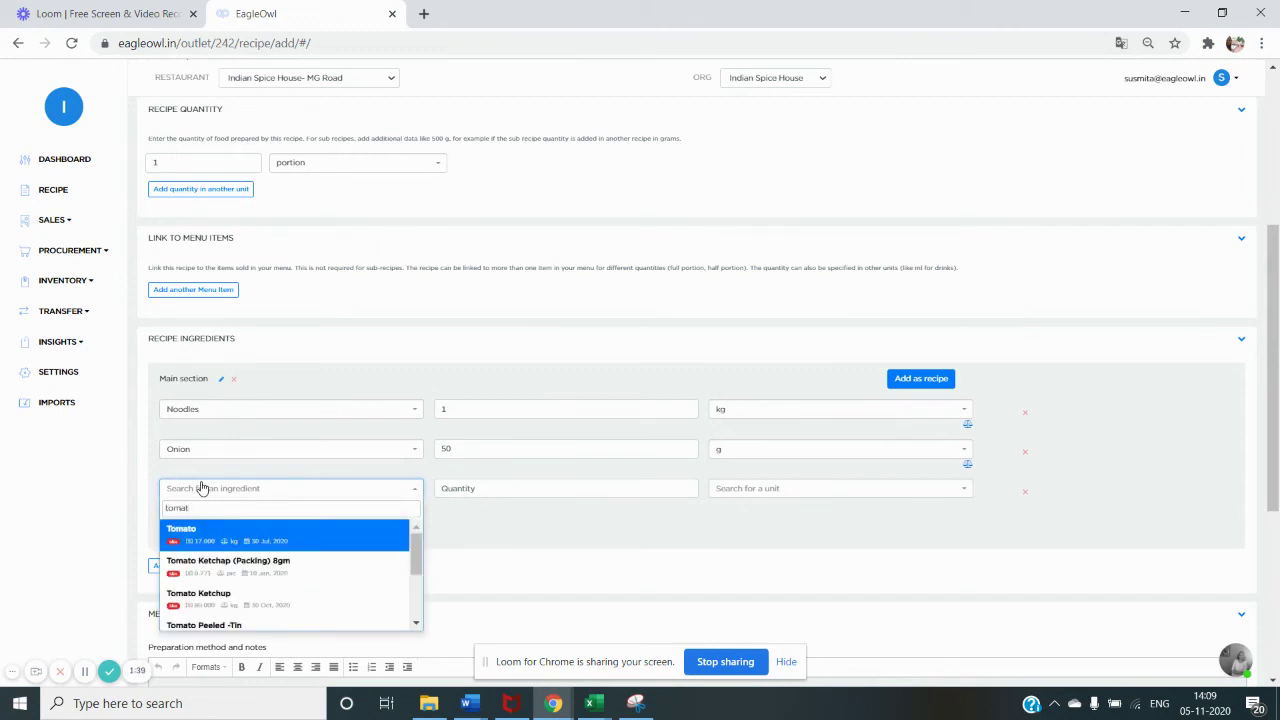
text(o)
drag(418, 553, 418, 604)
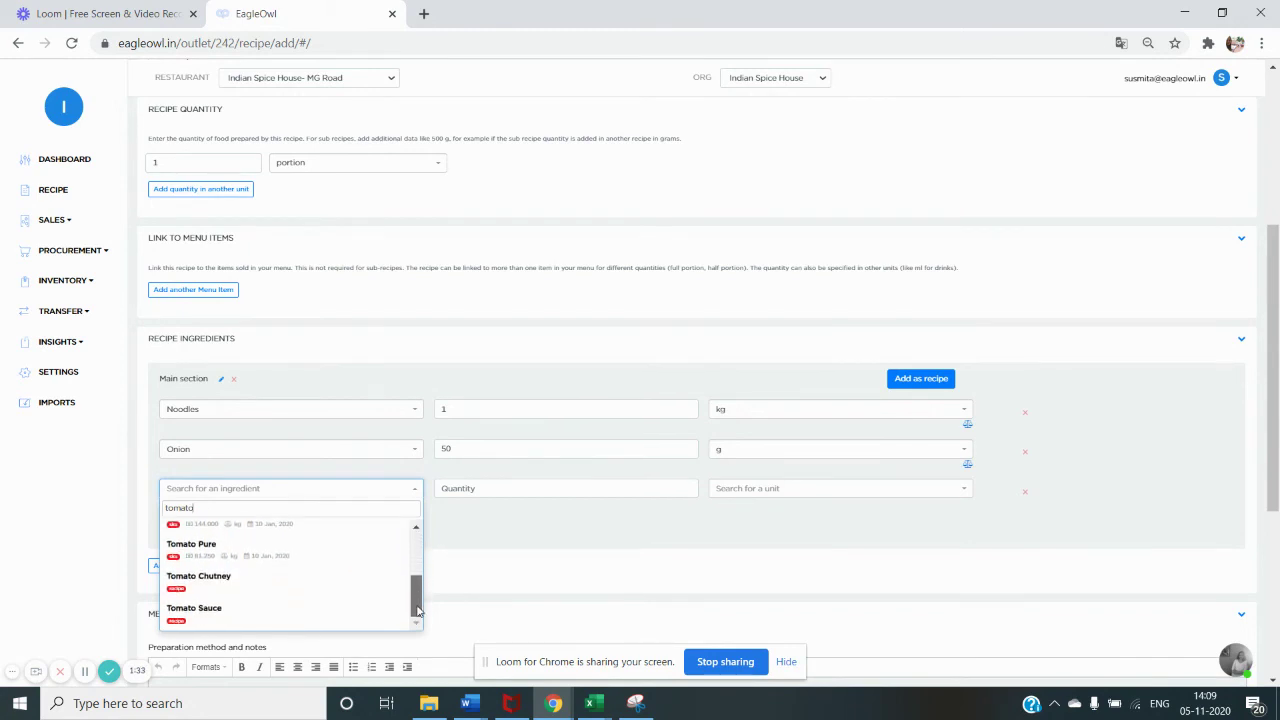
click(213, 618)
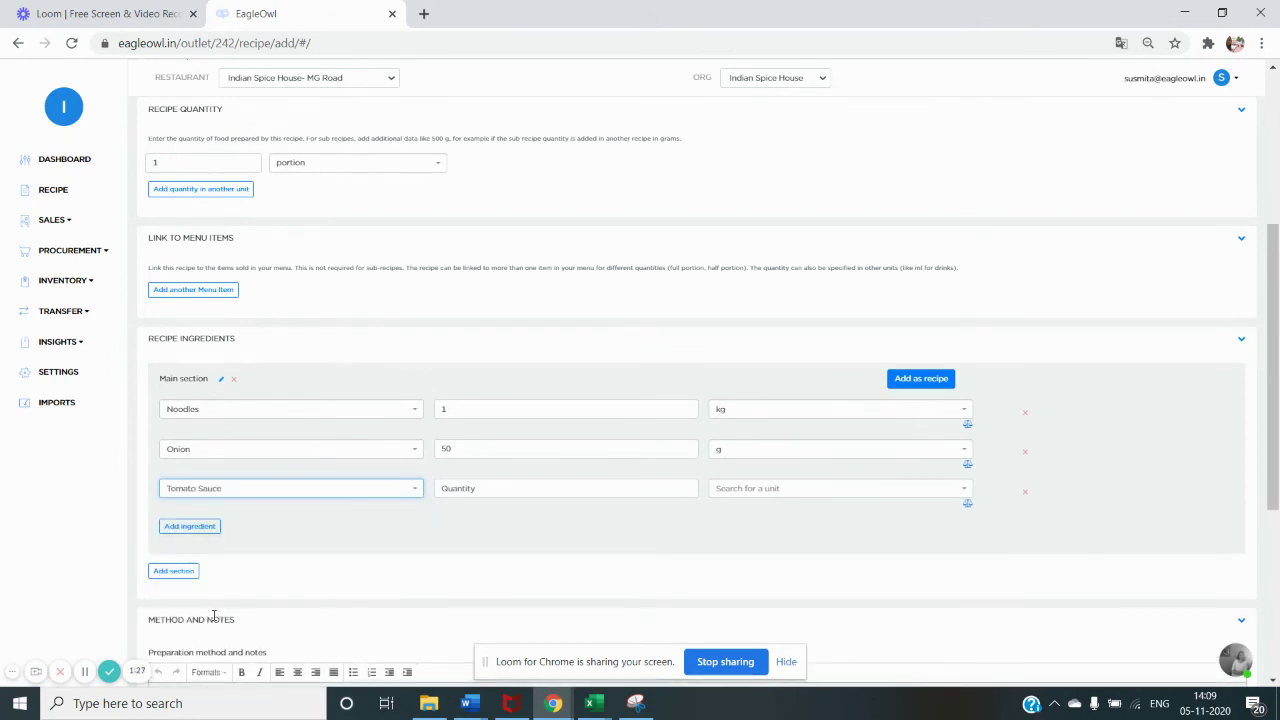
click(490, 488)
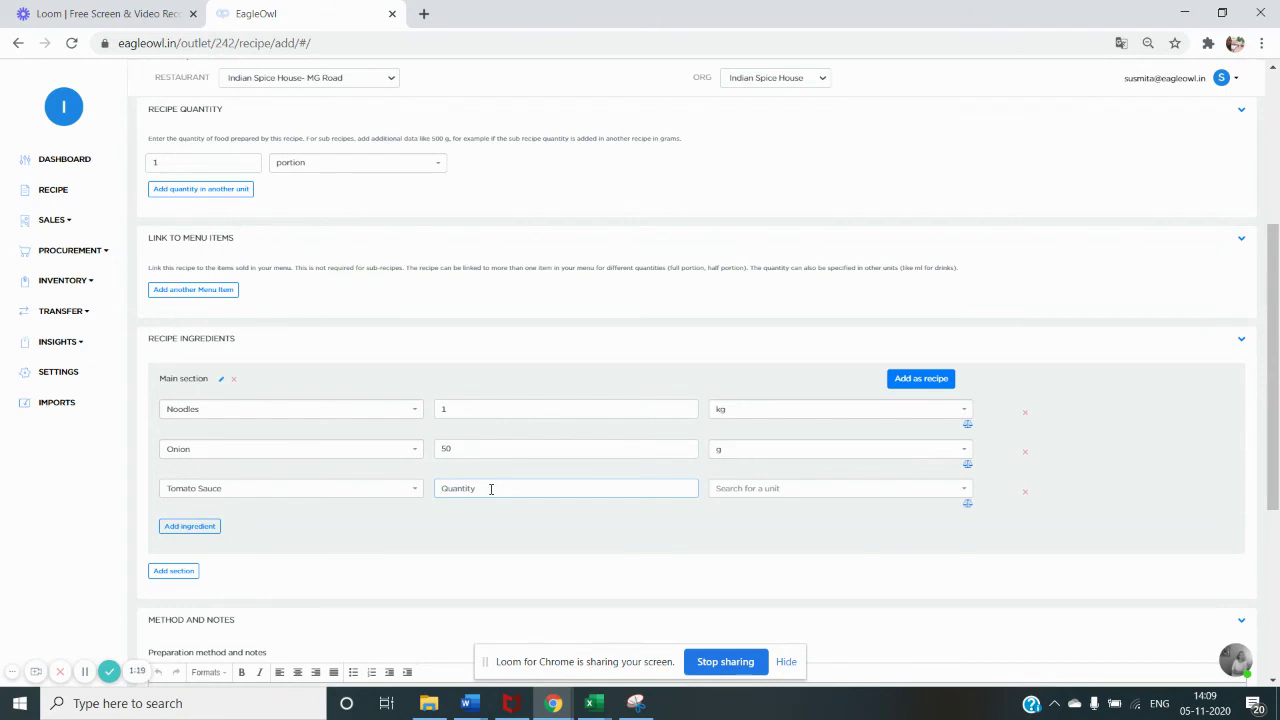
text(25)
click(755, 497)
text(g)
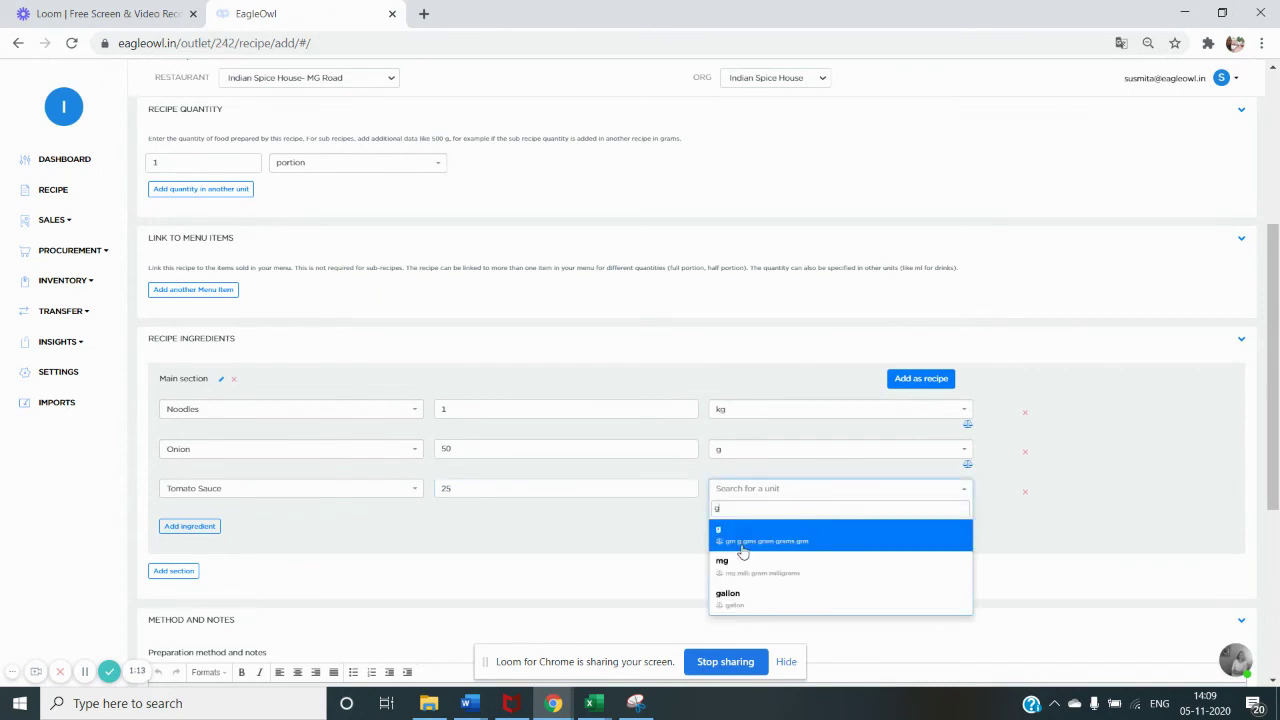
click(742, 550)
scroll(490, 540, down, 4)
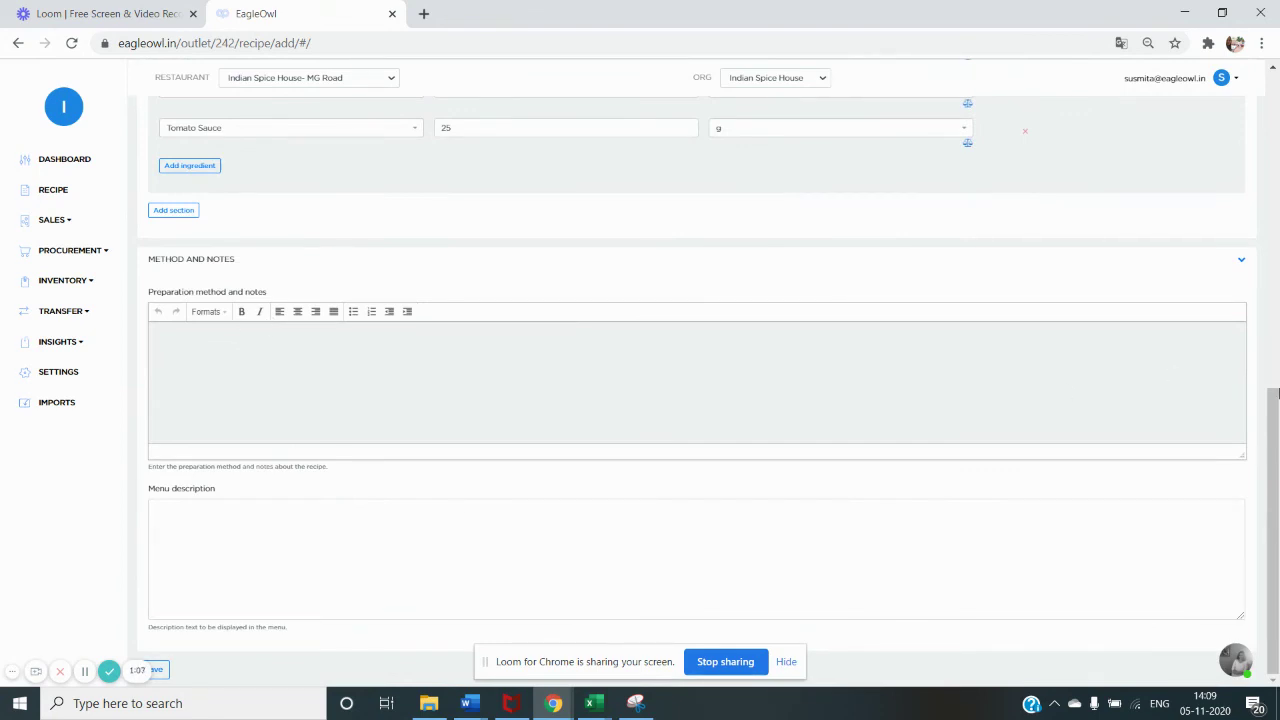
click(165, 673)
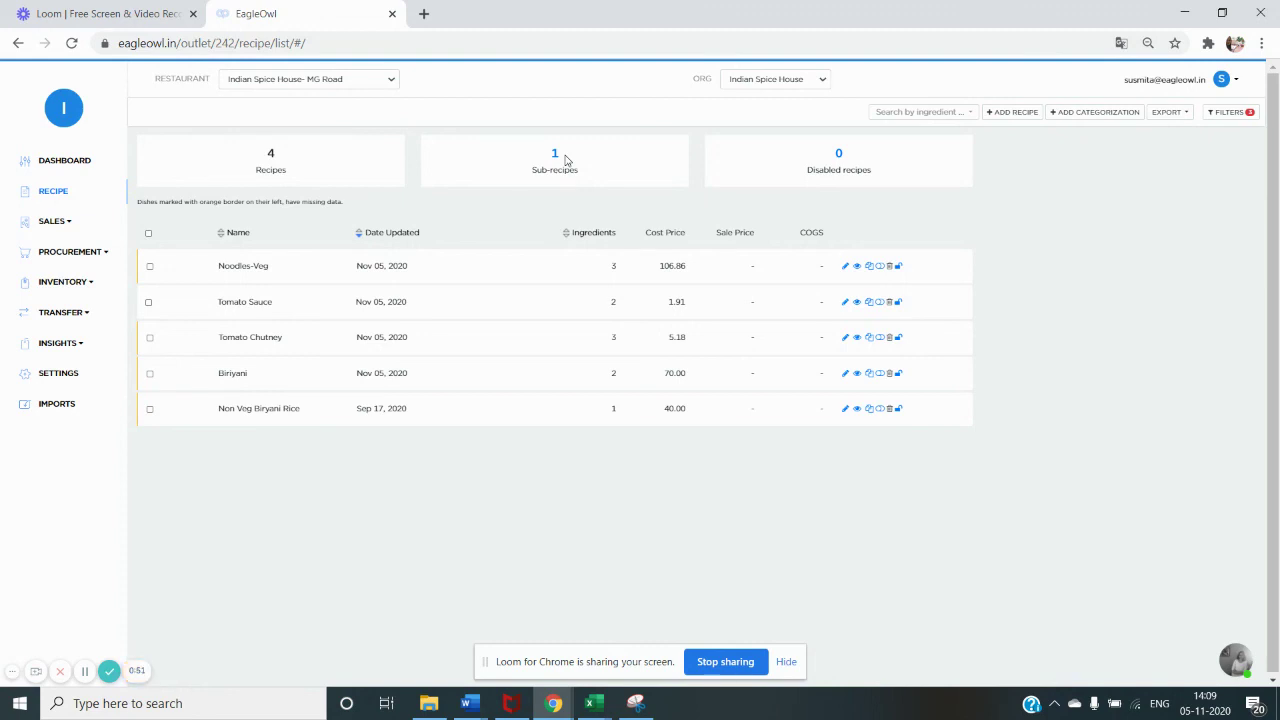
Expand Noodles-Veg in the recipe list, view the details of its Tomato Sauce sub-recipe, and return to the list
click(461, 266)
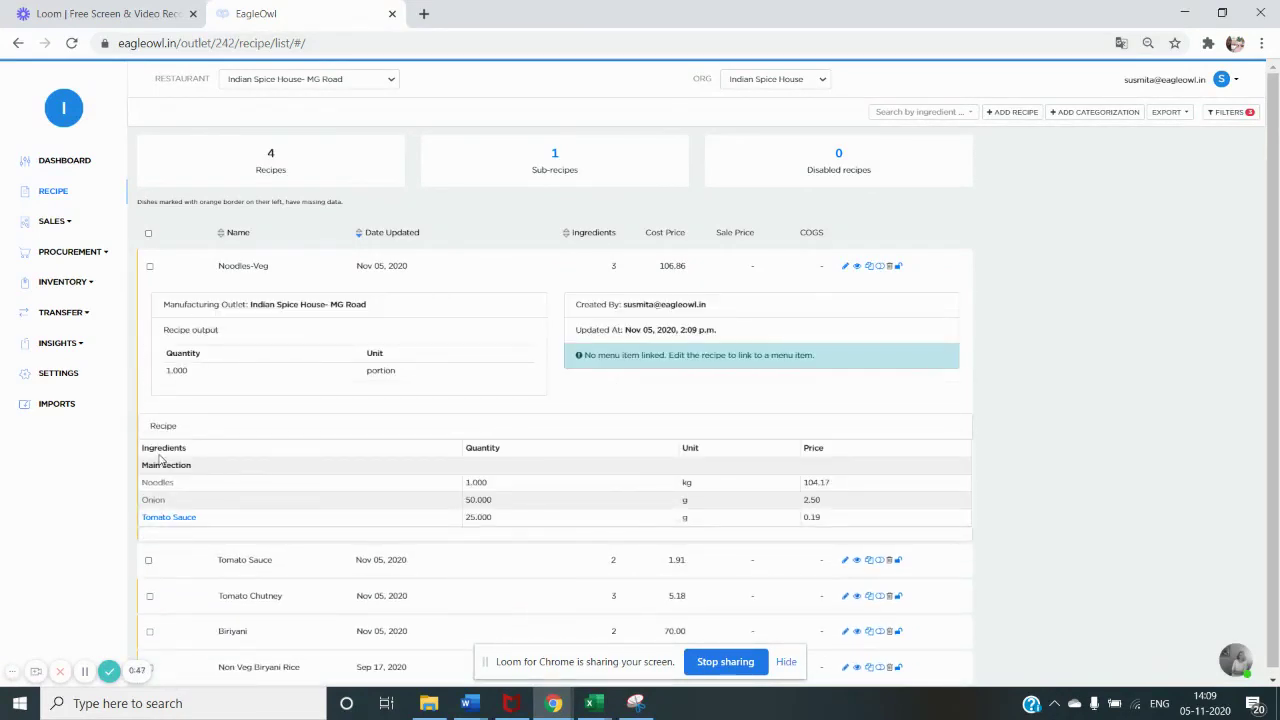
click(185, 527)
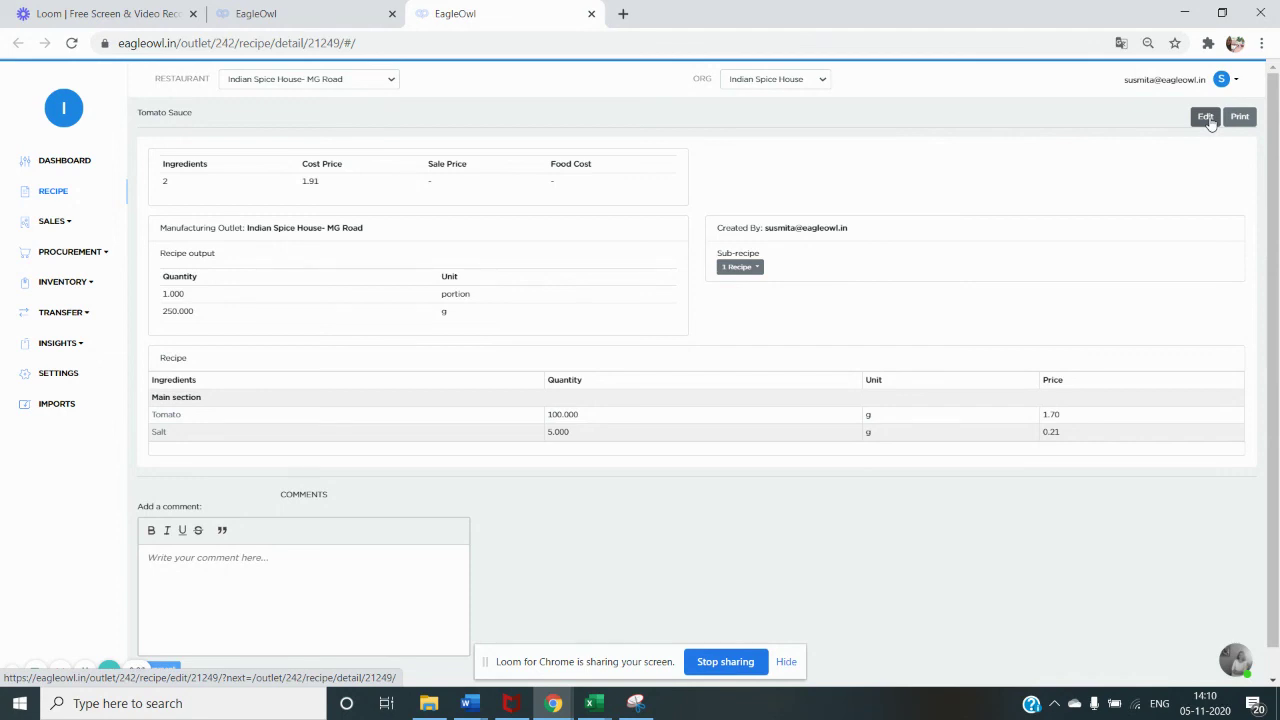
click(286, 10)
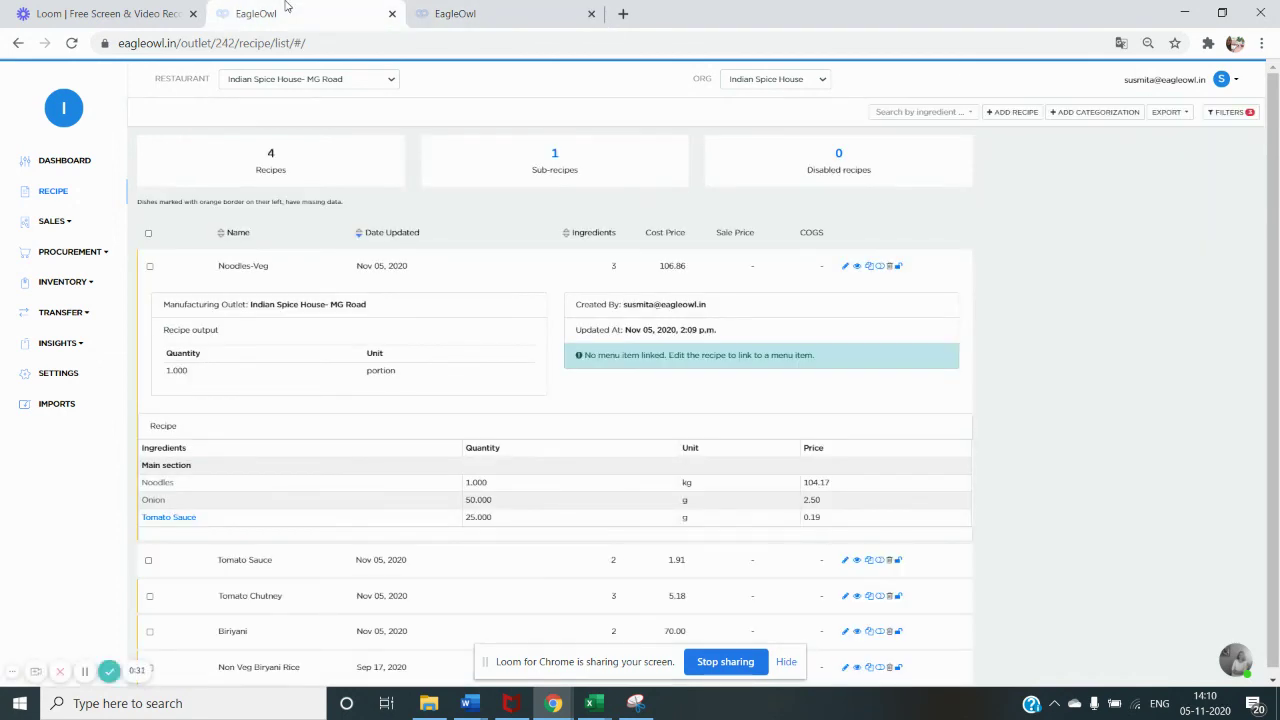